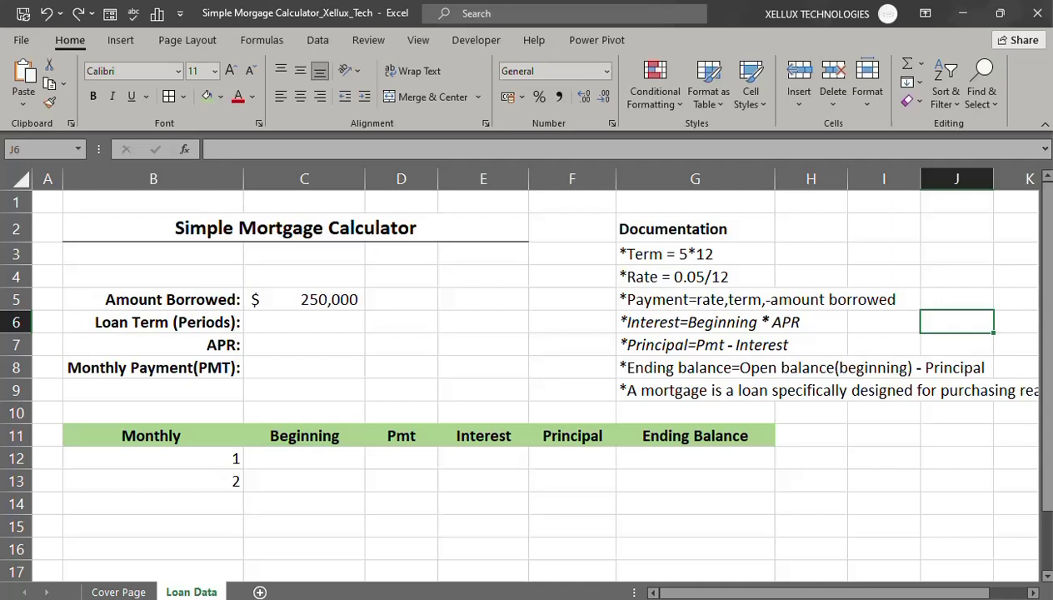
- Calculate the loan term in periods in cell C6 with the formula =5*12
{"action": "key", "text": "Return"}
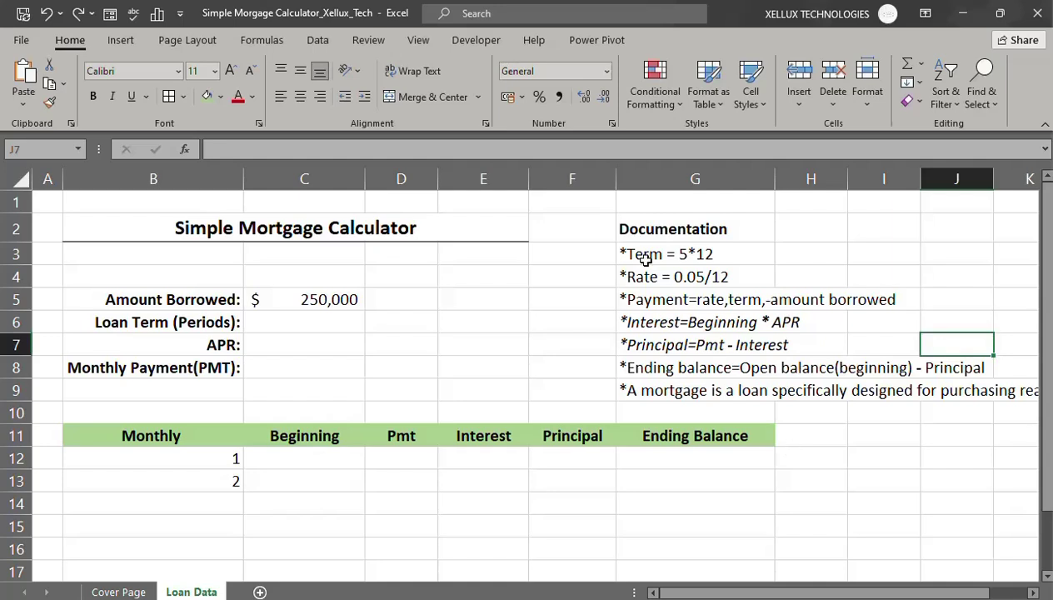
{"action": "left_click", "coordinate": [282, 329]}
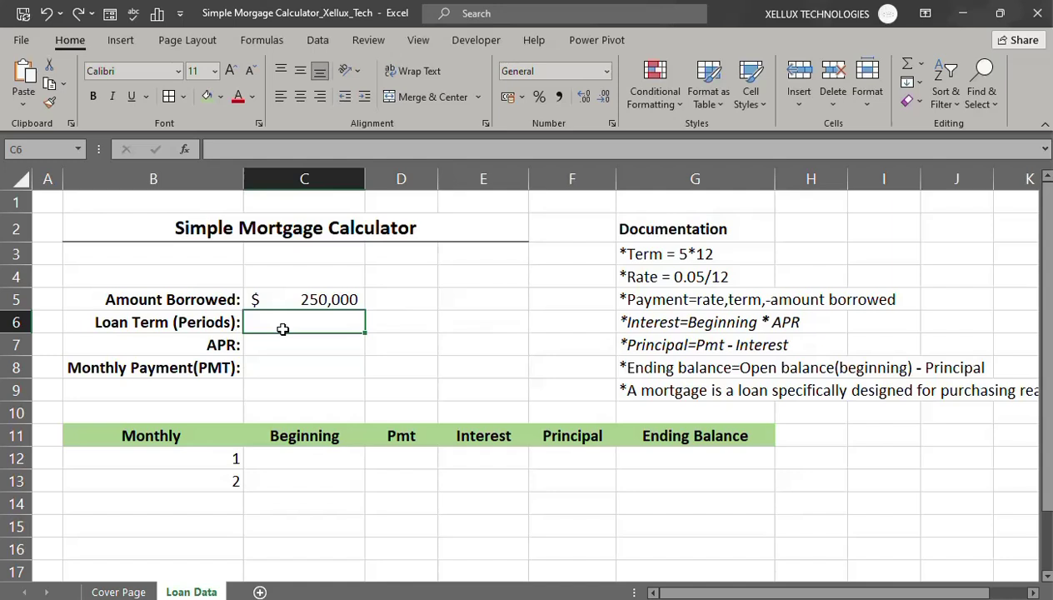
{"action": "type", "text": "="}
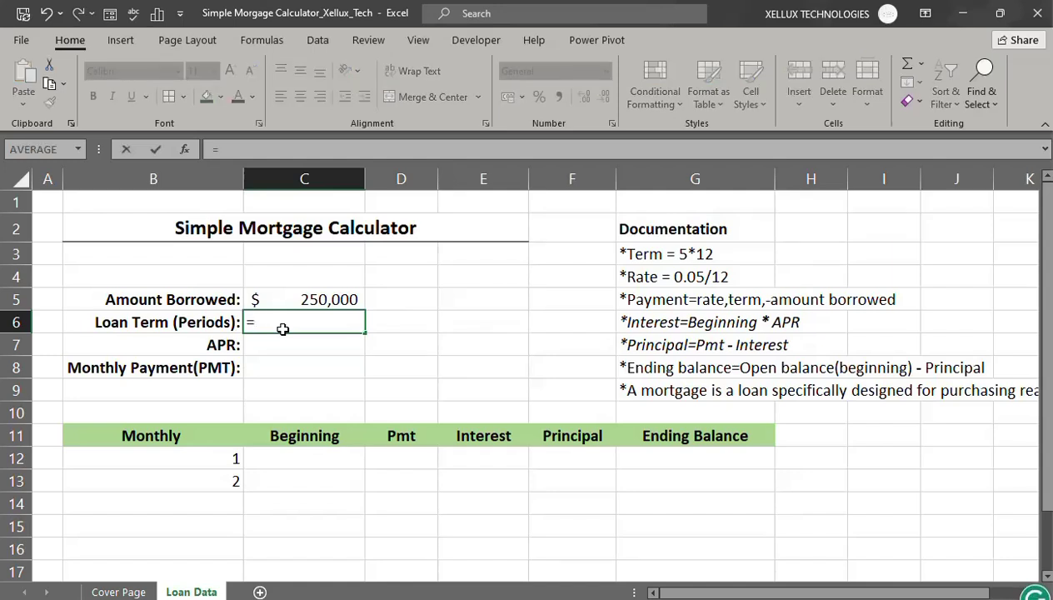
{"action": "type", "text": "5*12"}
{"action": "key", "text": "Return"}
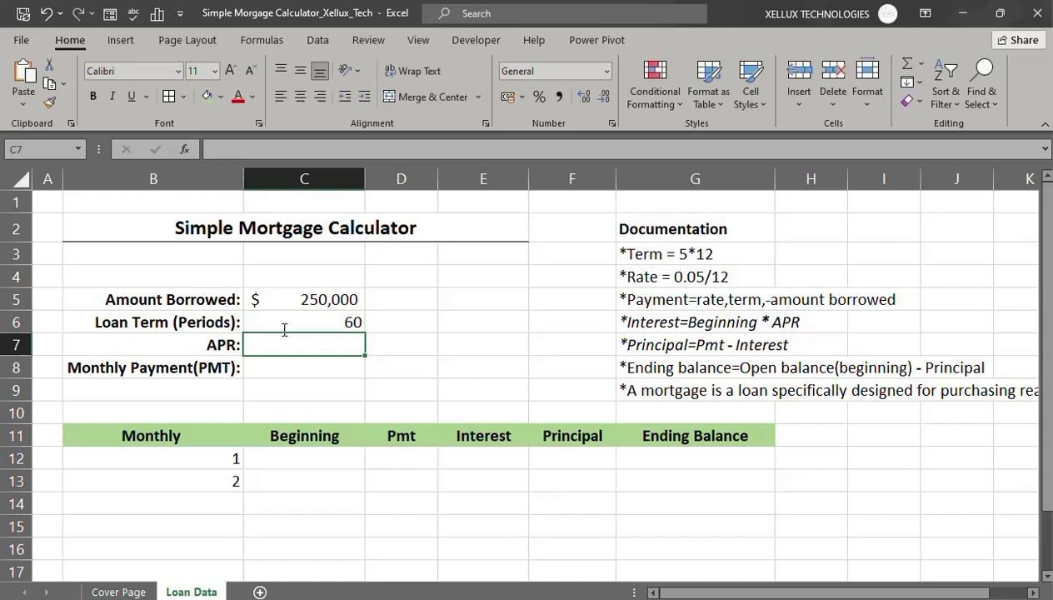
{"action": "left_click", "coordinate": [310, 325]}
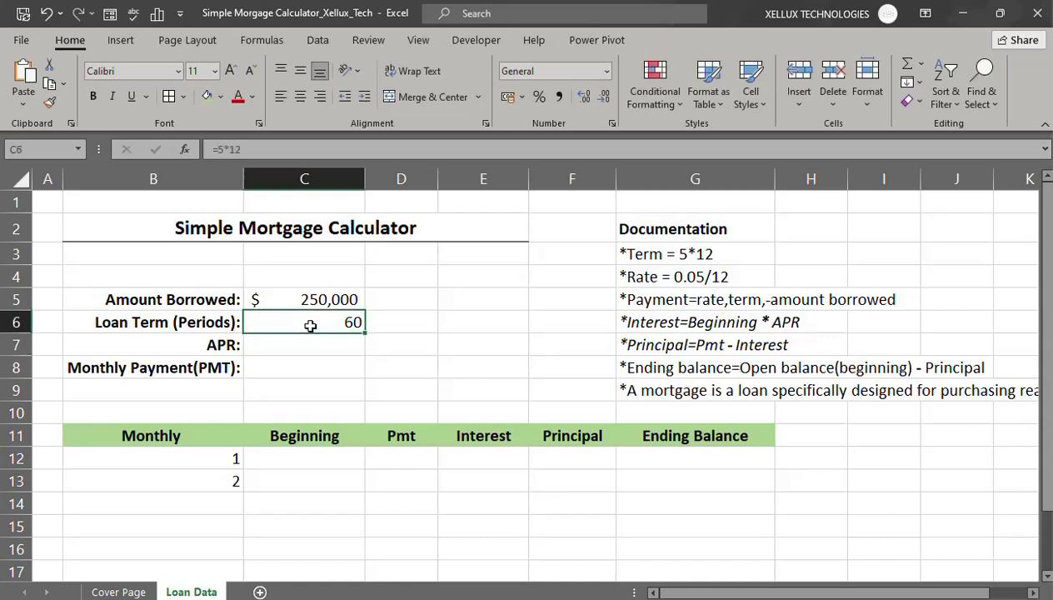
- Calculate the monthly rate for the APR in cell C7 with the formula =0.05/12
{"action": "left_click", "coordinate": [305, 345]}
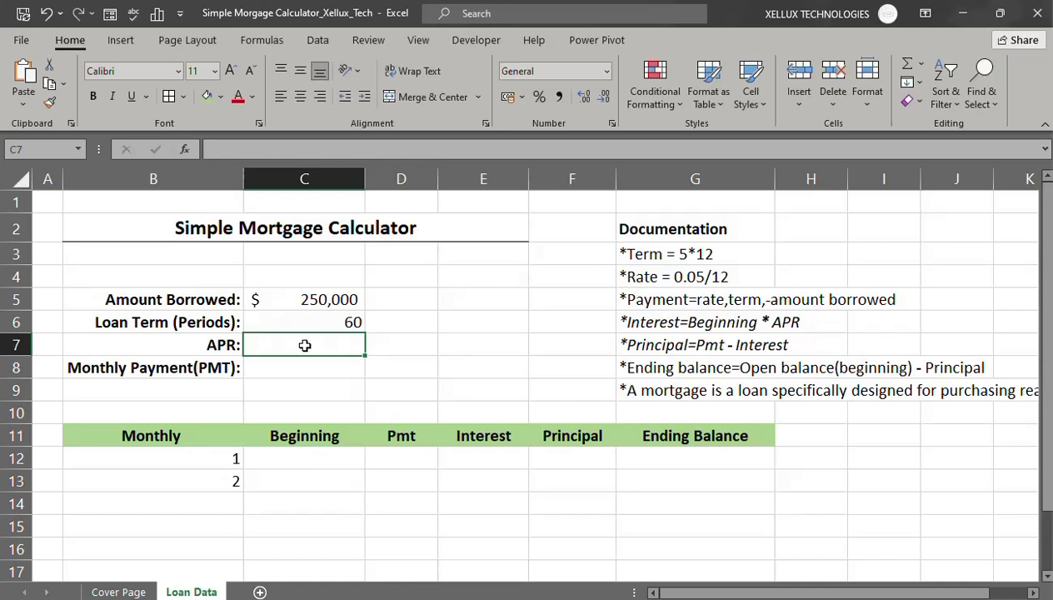
{"action": "type", "text": "=0."}
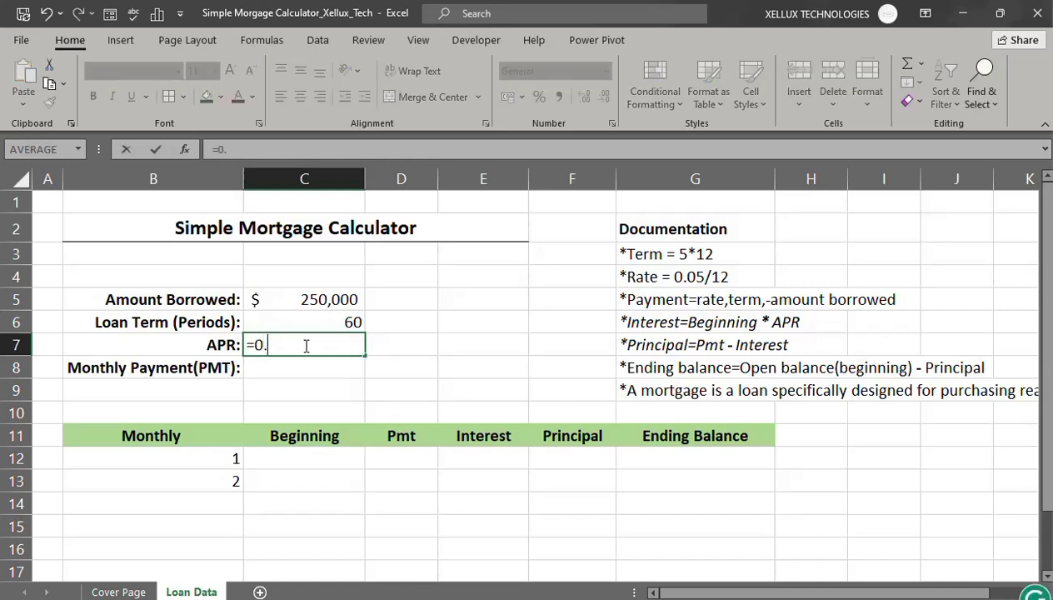
{"action": "type", "text": "05/12"}
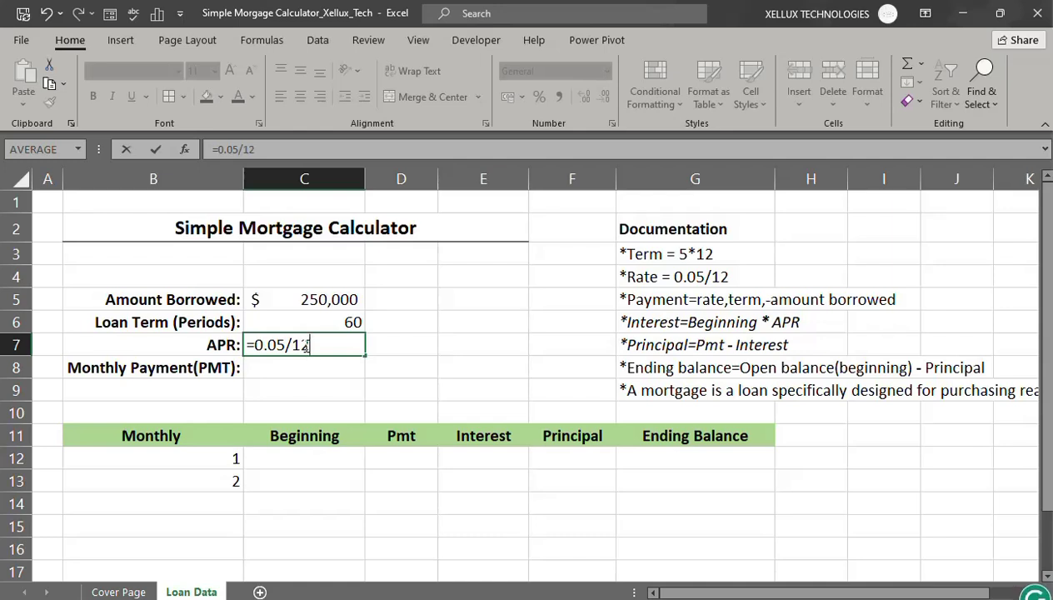
{"action": "key", "text": "Return"}
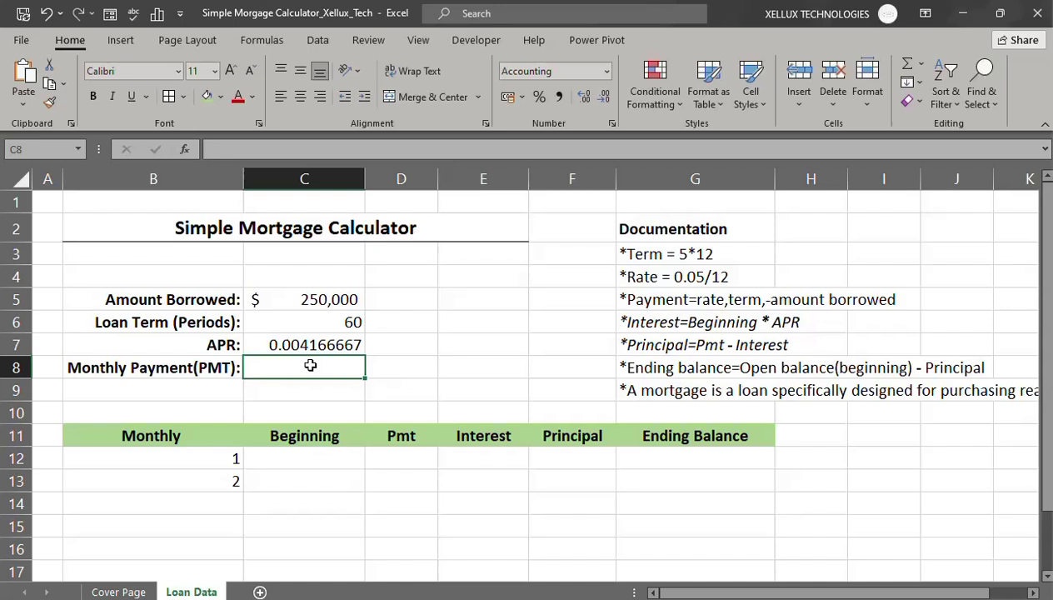
- Calculate the monthly payment in cell C8 with the formula =PMT(C7,C6,C5)
{"action": "type", "text": "="}
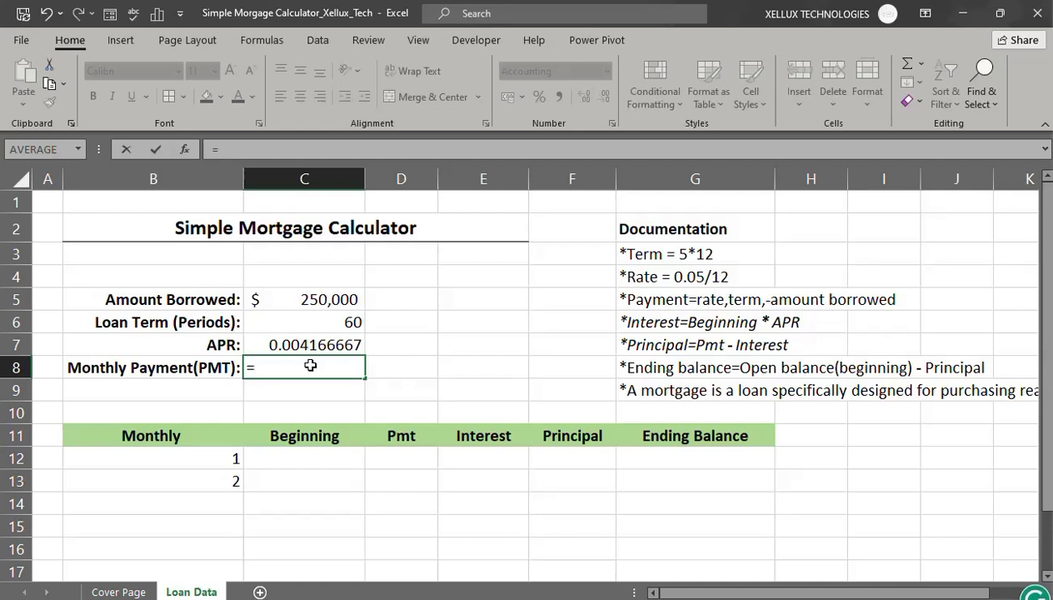
{"action": "type", "text": "pmy"}
{"action": "key", "text": "BackSpace"}
{"action": "type", "text": "t"}
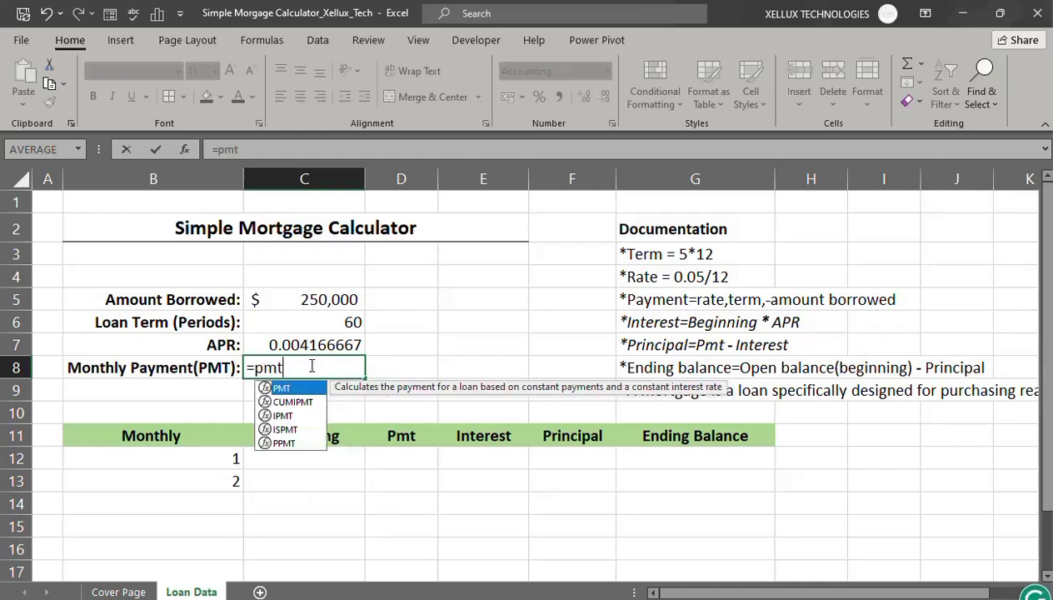
{"action": "key", "text": "Tab"}
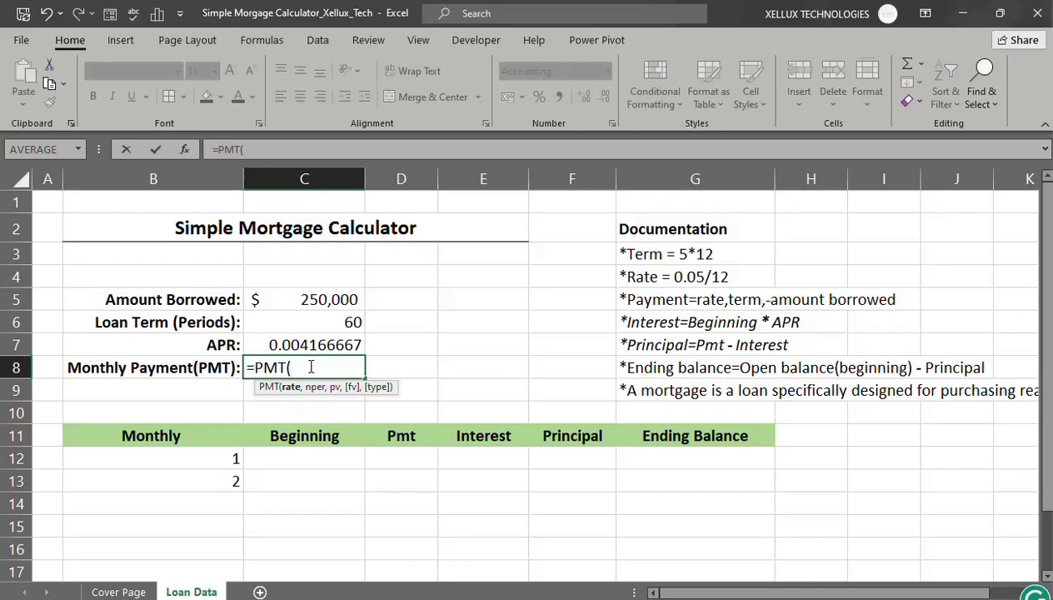
{"action": "left_click", "coordinate": [308, 345]}
{"action": "type", "text": ","}
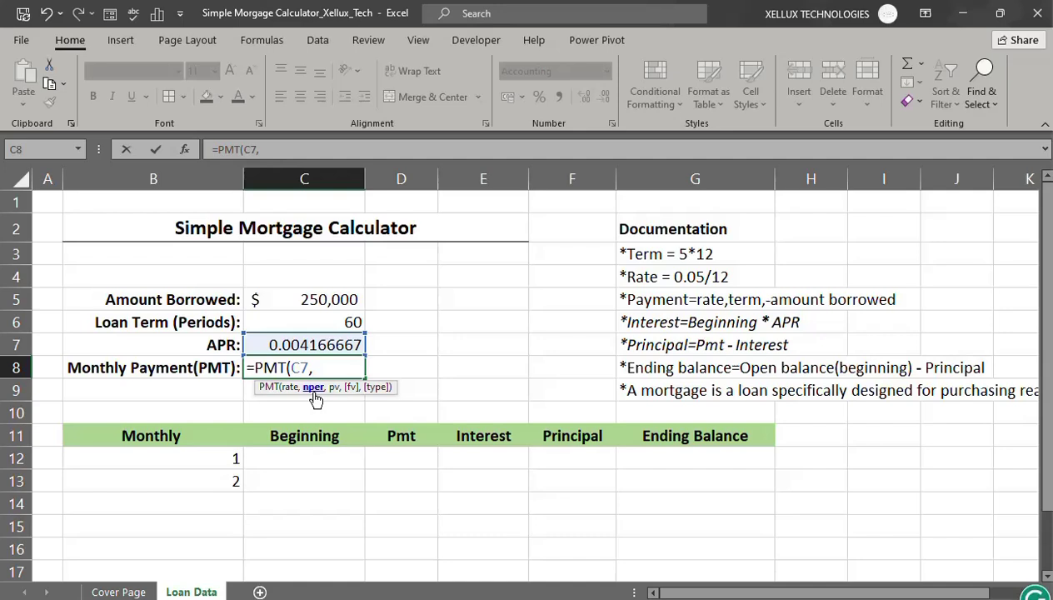
{"action": "left_click", "coordinate": [312, 322]}
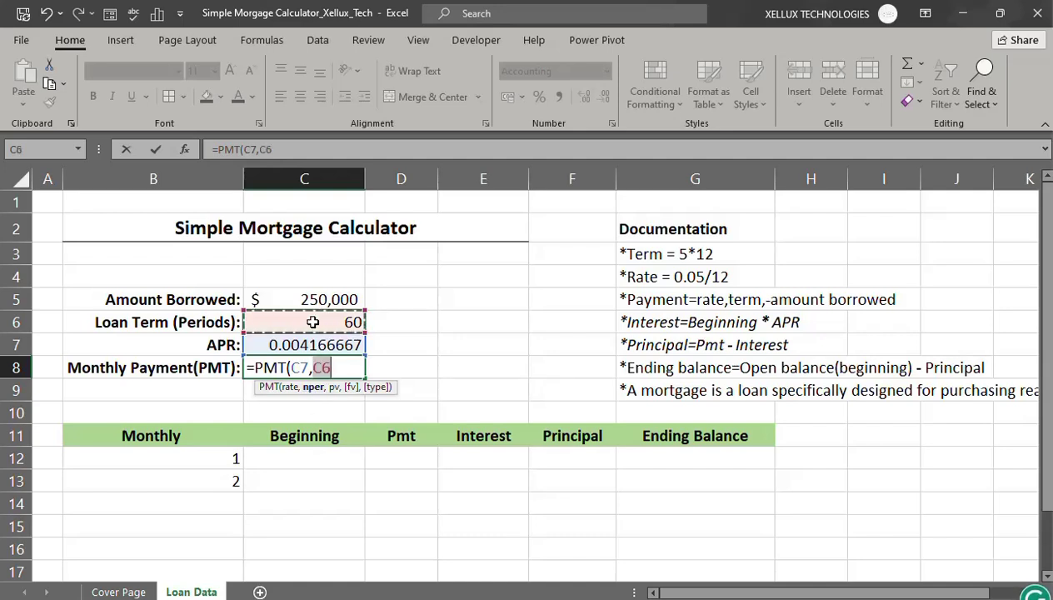
{"action": "type", "text": ","}
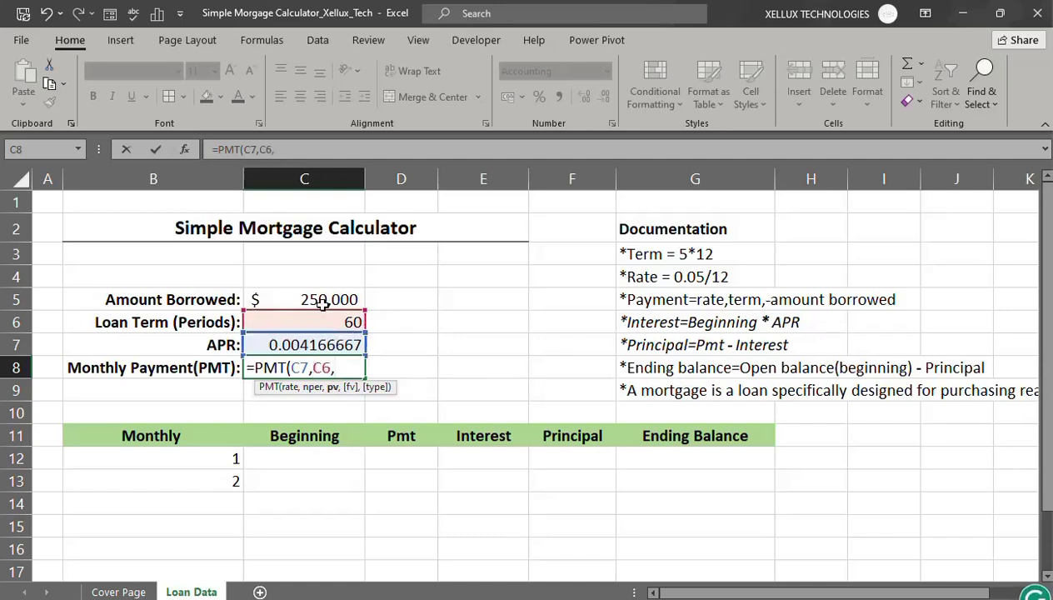
{"action": "left_click", "coordinate": [322, 304]}
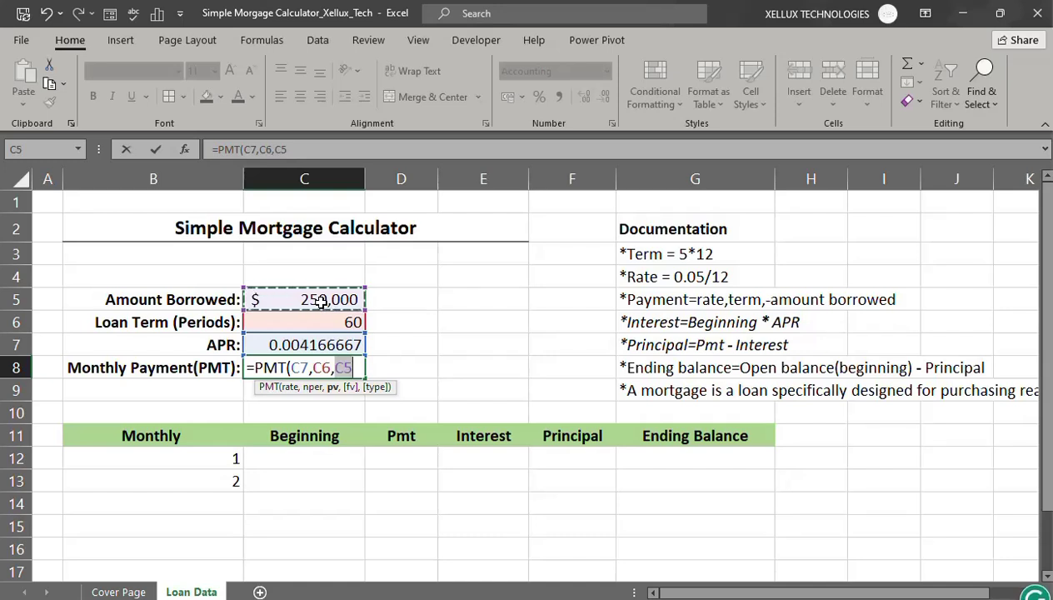
{"action": "key", "text": "Return"}
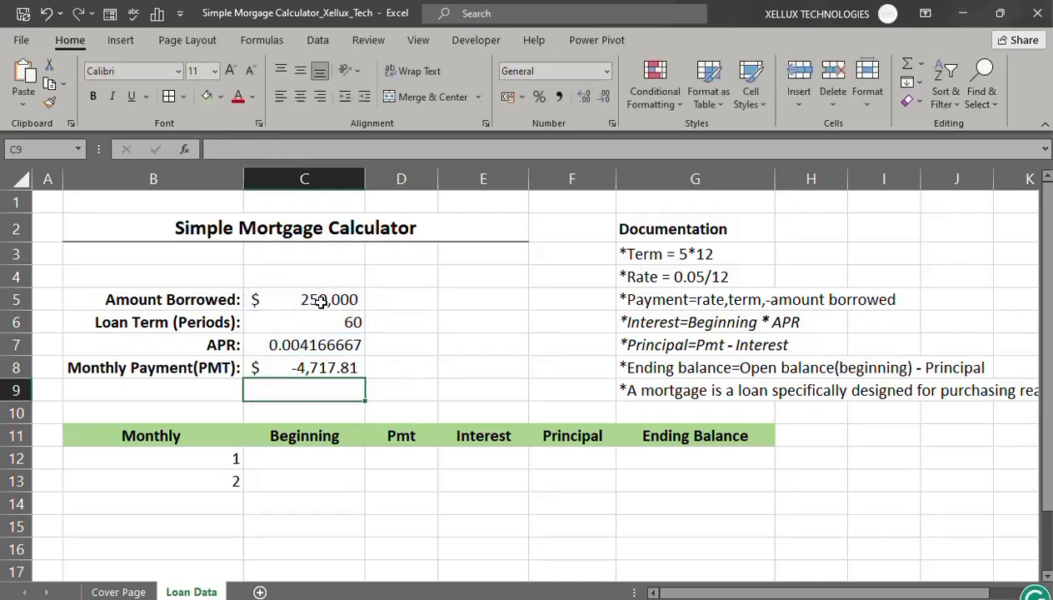
- Negate the amount borrowed in the monthly payment formula so that C8 reads =PMT(C7,C6,-C5)
{"action": "left_click", "coordinate": [315, 375]}
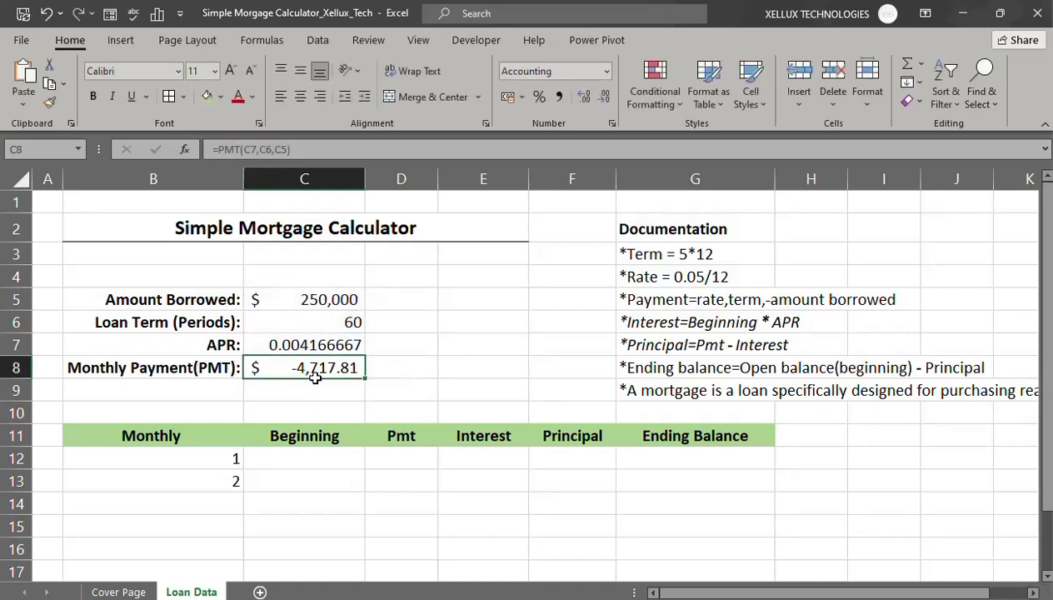
{"action": "left_click", "coordinate": [327, 146]}
{"action": "key", "text": "Left"}
{"action": "key", "text": "Left"}
{"action": "key", "text": "Left"}
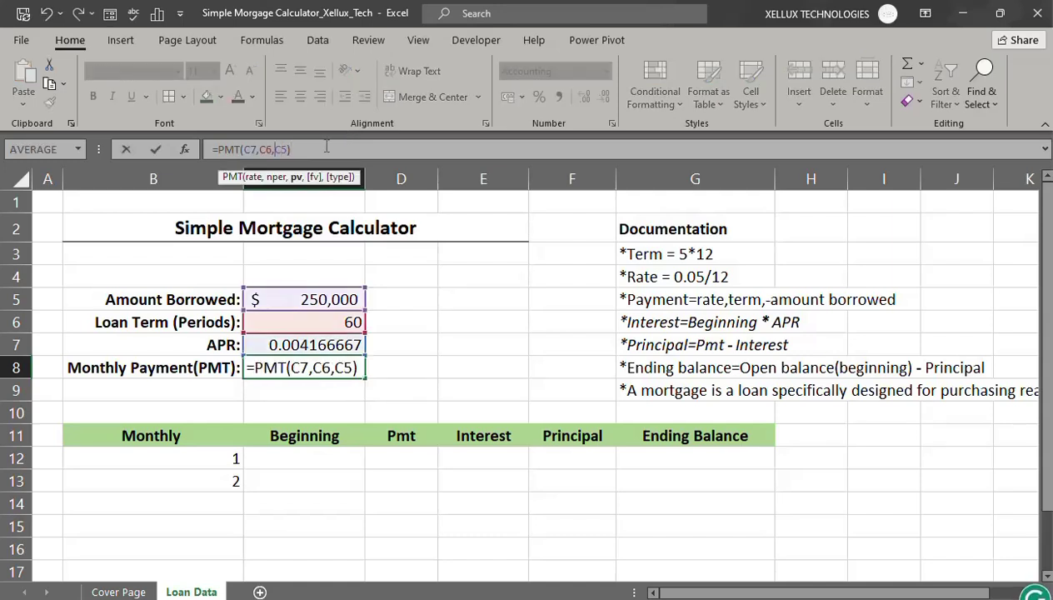
{"action": "type", "text": "-"}
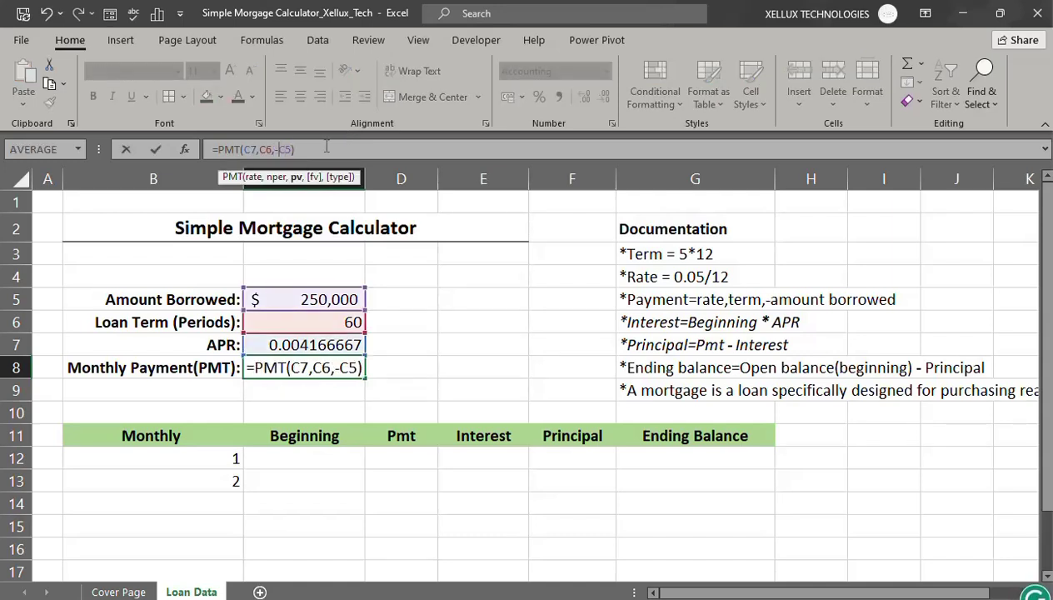
{"action": "key", "text": "Return"}
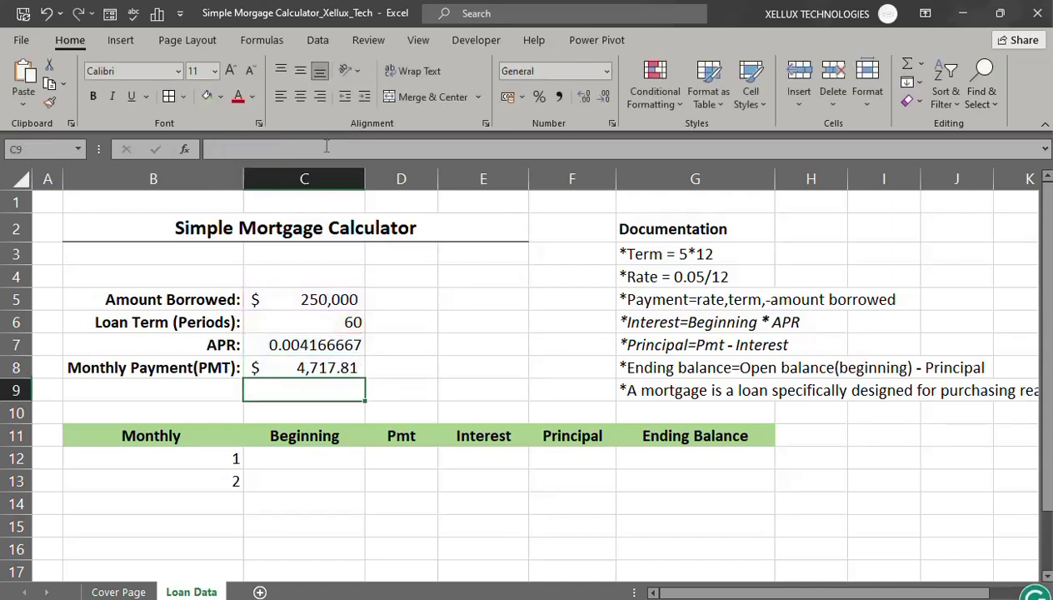
- Reduce the monthly payment in cell C8 to zero decimal places
{"action": "left_click", "coordinate": [302, 372]}
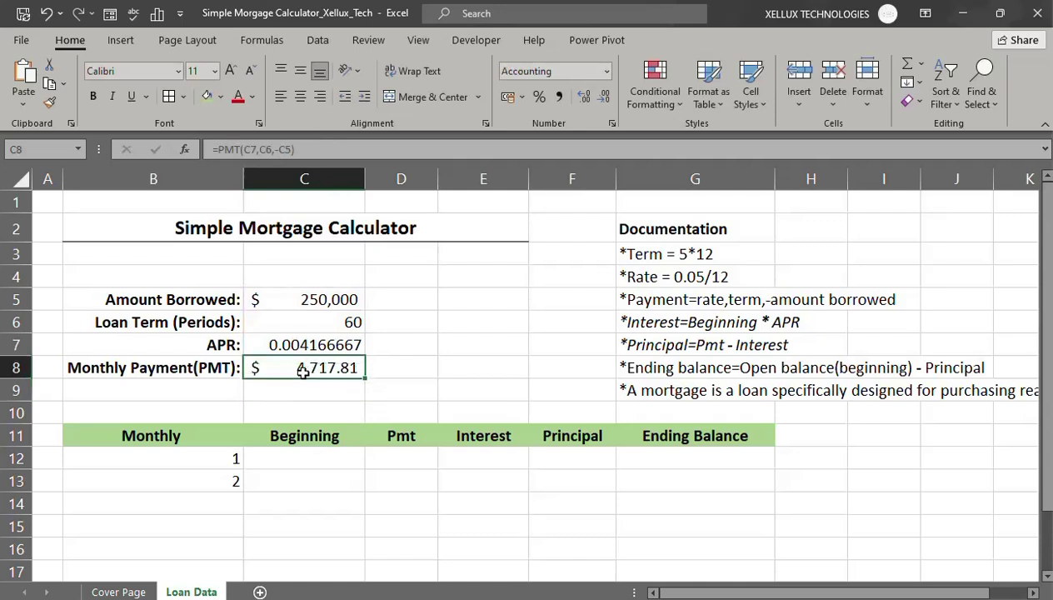
{"action": "left_click", "coordinate": [601, 100]}
{"action": "left_click", "coordinate": [602, 100]}
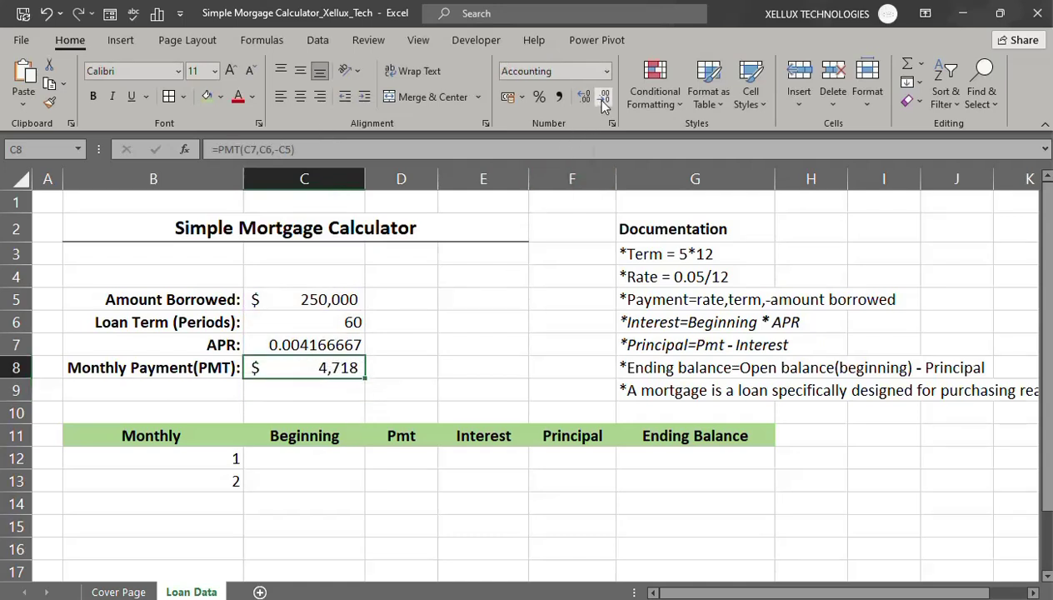
{"action": "left_click", "coordinate": [435, 374]}
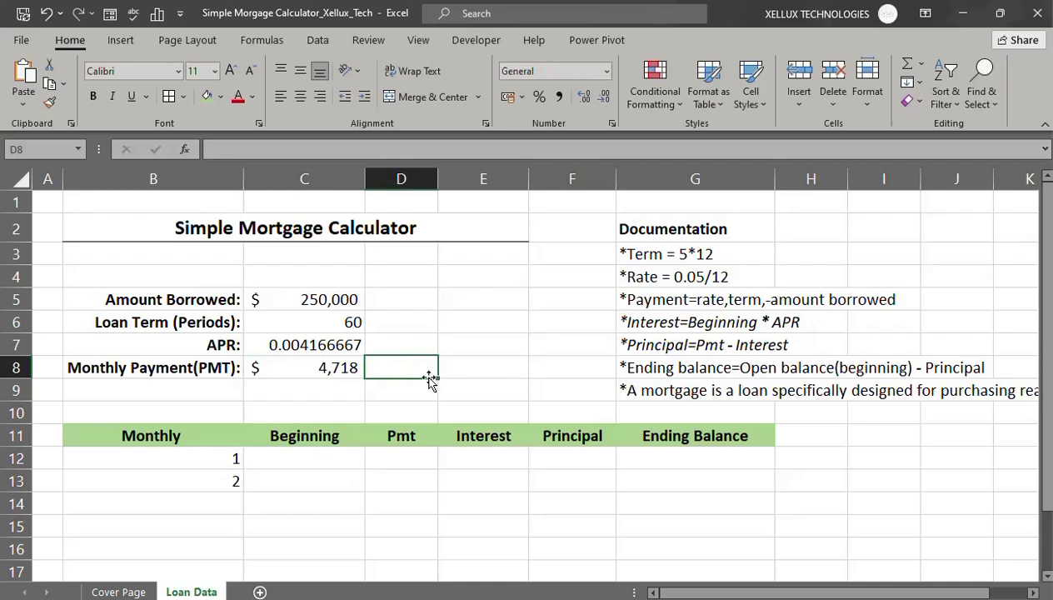
- Link the month 1 Beginning balance in C12 to the amount borrowed with =C5
{"action": "left_click", "coordinate": [276, 456]}
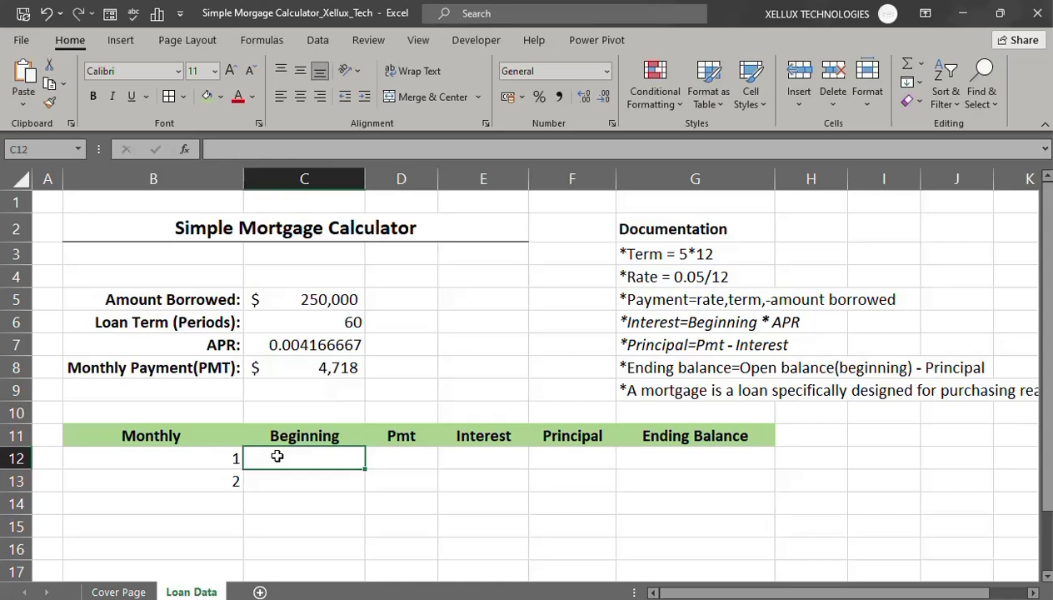
{"action": "type", "text": "="}
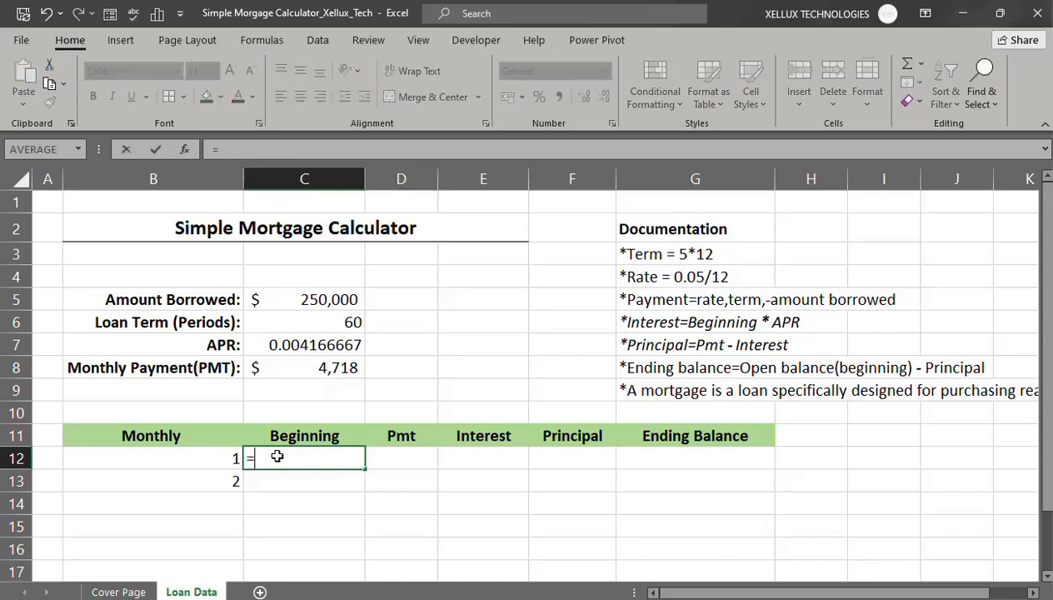
{"action": "left_click", "coordinate": [297, 303]}
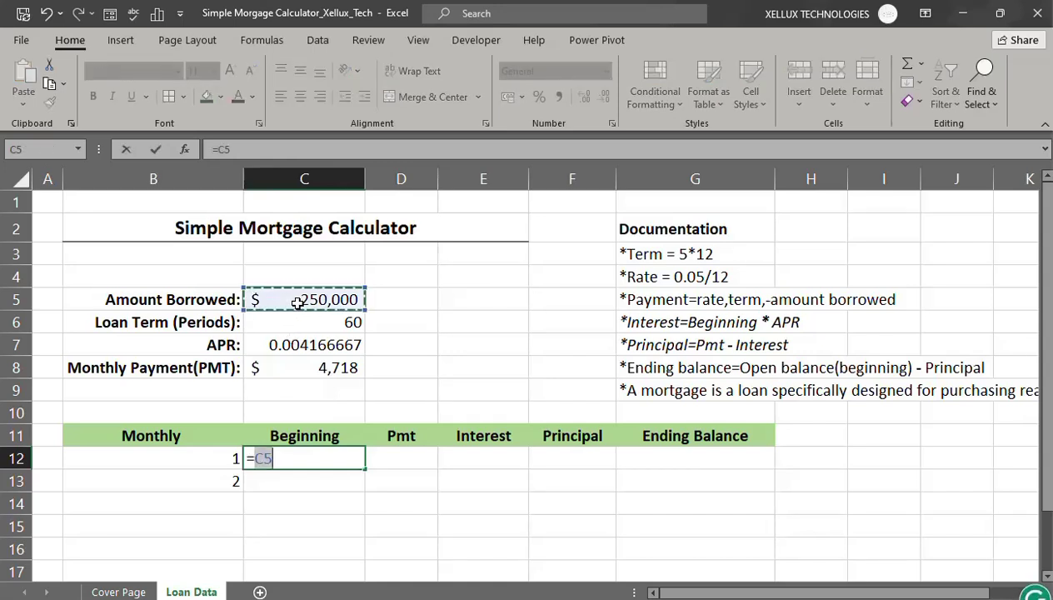
{"action": "key", "text": "Return"}
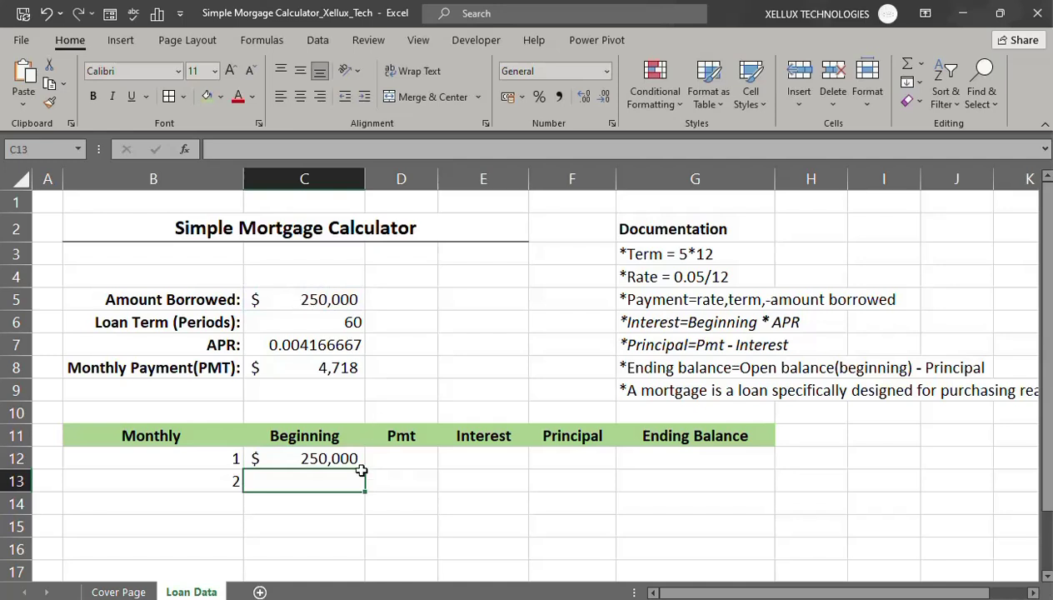
- Link the month 1 Pmt value in D12 to the calculated monthly payment in C8
{"action": "left_click", "coordinate": [396, 460]}
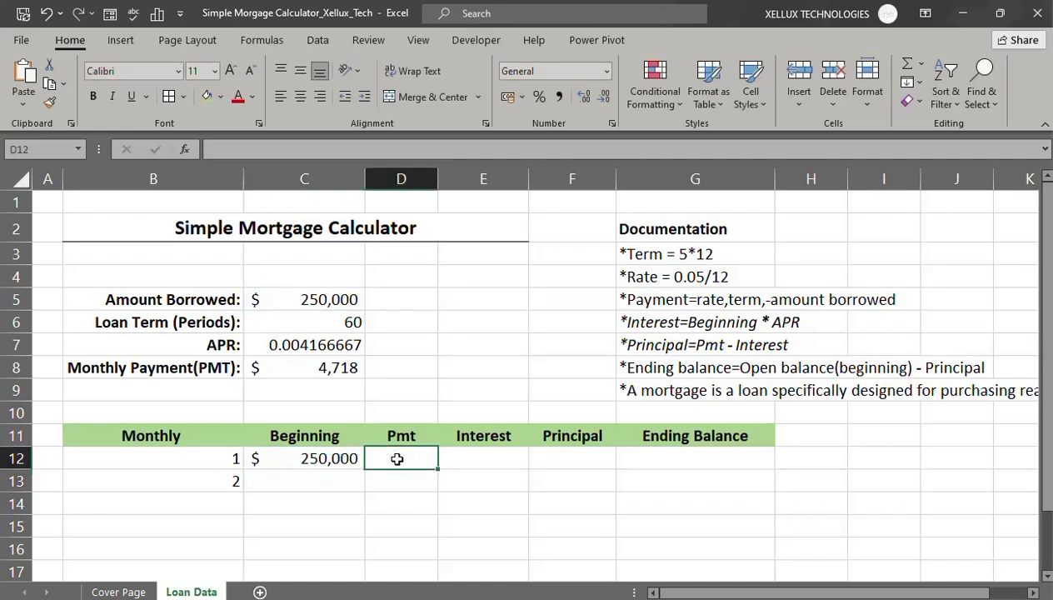
{"action": "type", "text": "="}
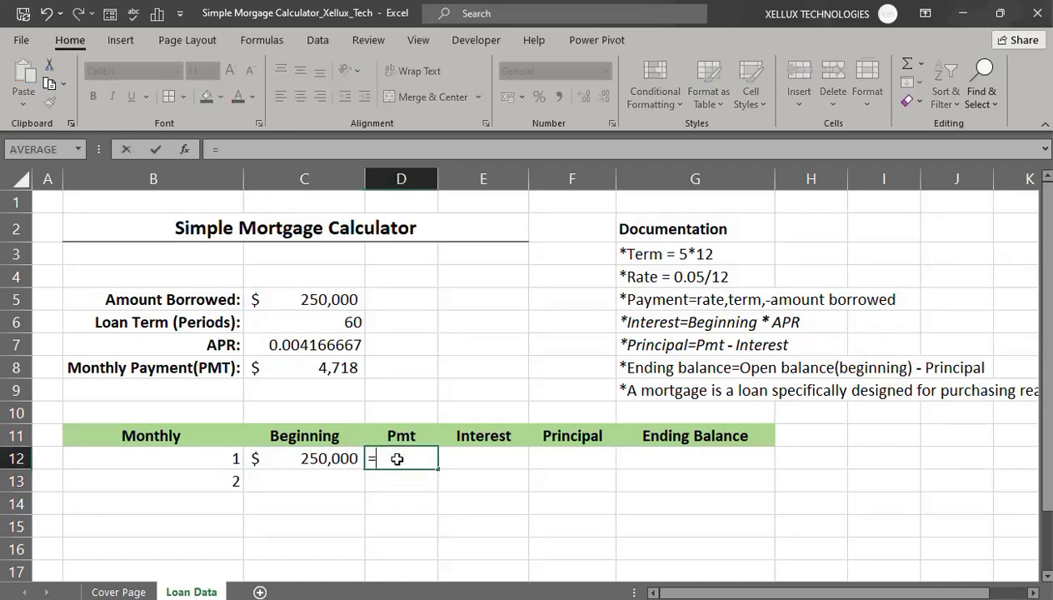
{"action": "left_click", "coordinate": [313, 368]}
{"action": "key", "text": "Return"}
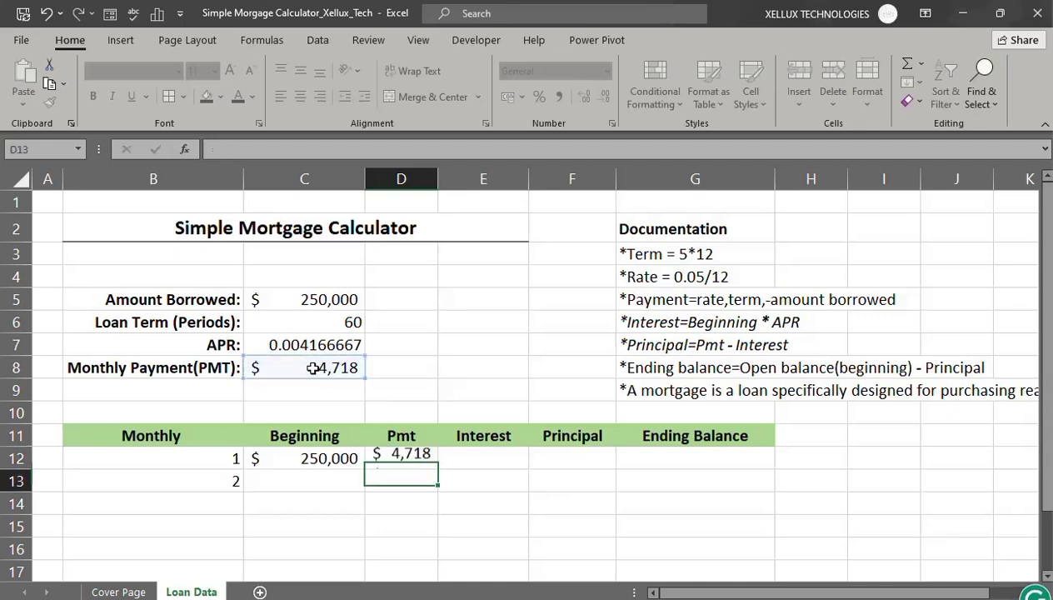
- Calculate the month 1 Interest in E12 as the beginning balance times the APR with =C12*C7
{"action": "left_click", "coordinate": [472, 464]}
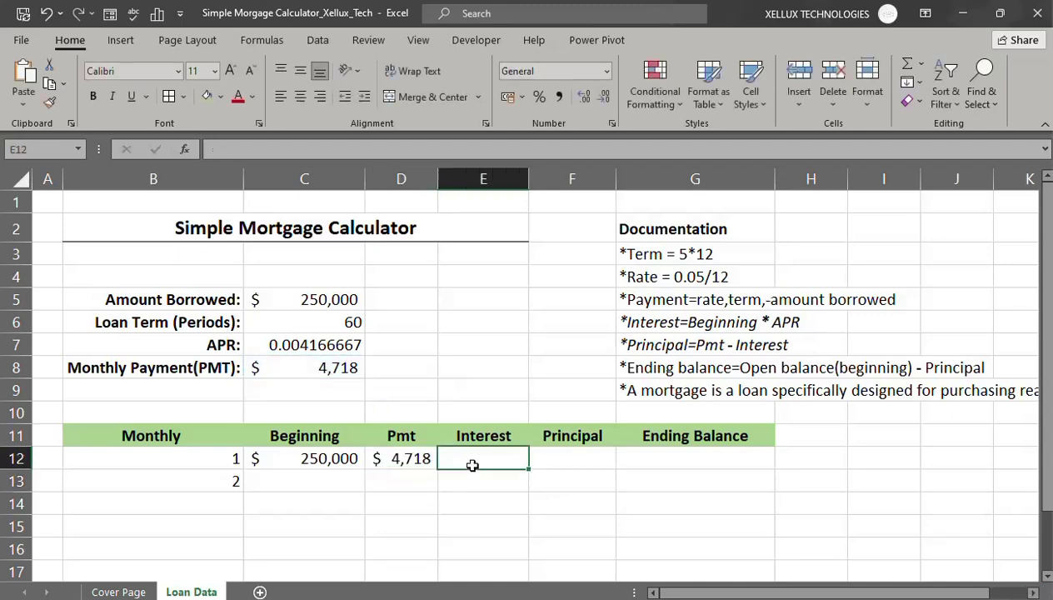
{"action": "type", "text": "="}
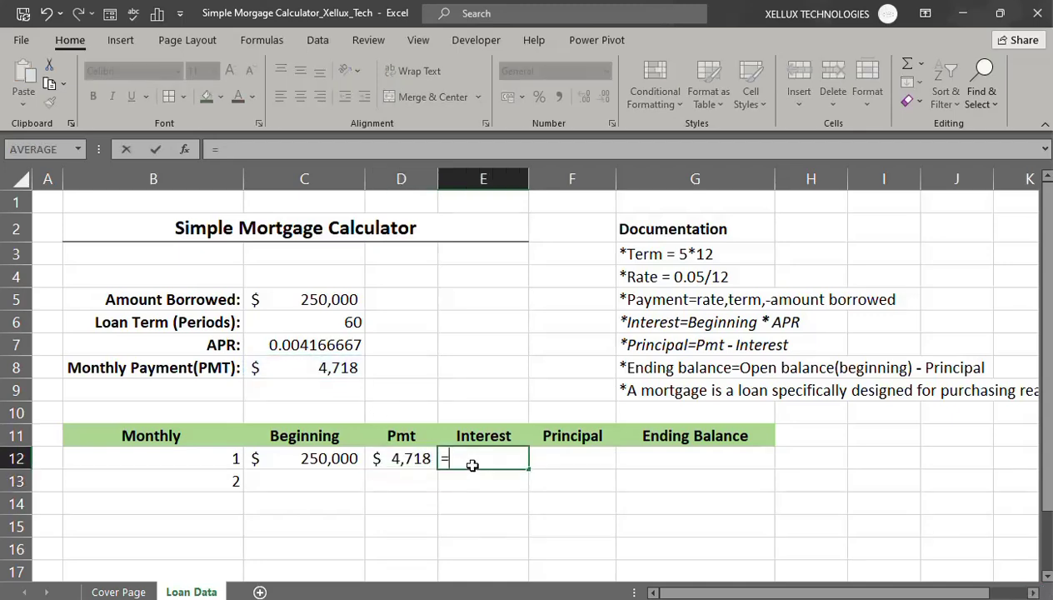
{"action": "left_click", "coordinate": [306, 458]}
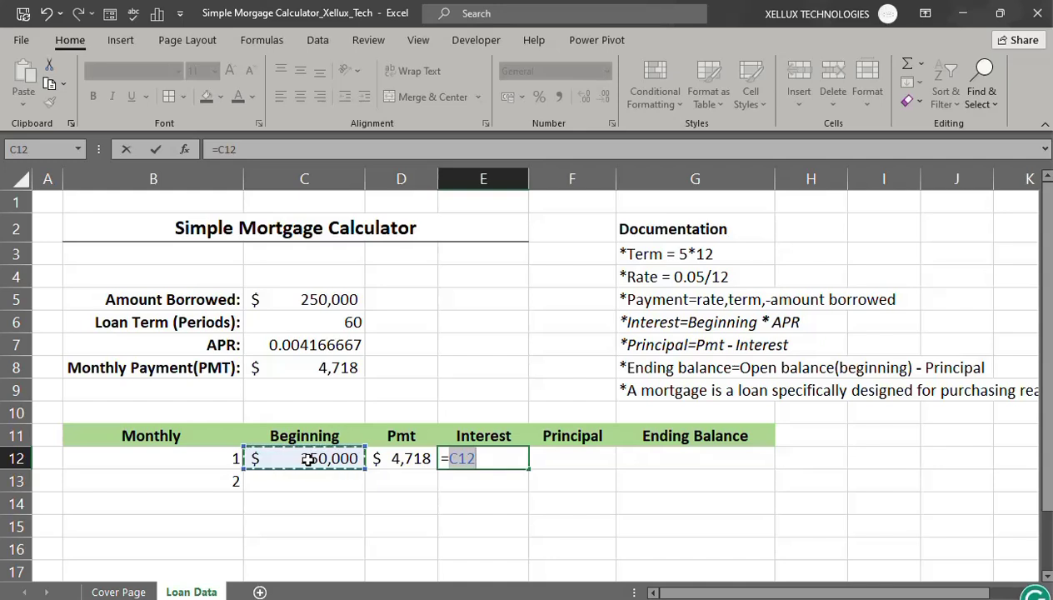
{"action": "type", "text": "*"}
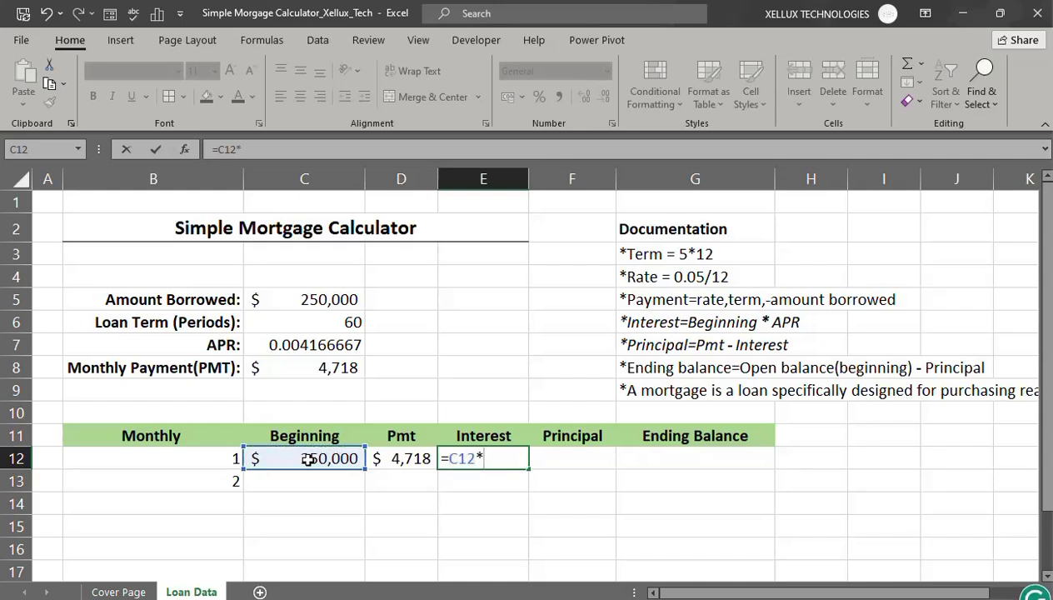
{"action": "left_click", "coordinate": [297, 345]}
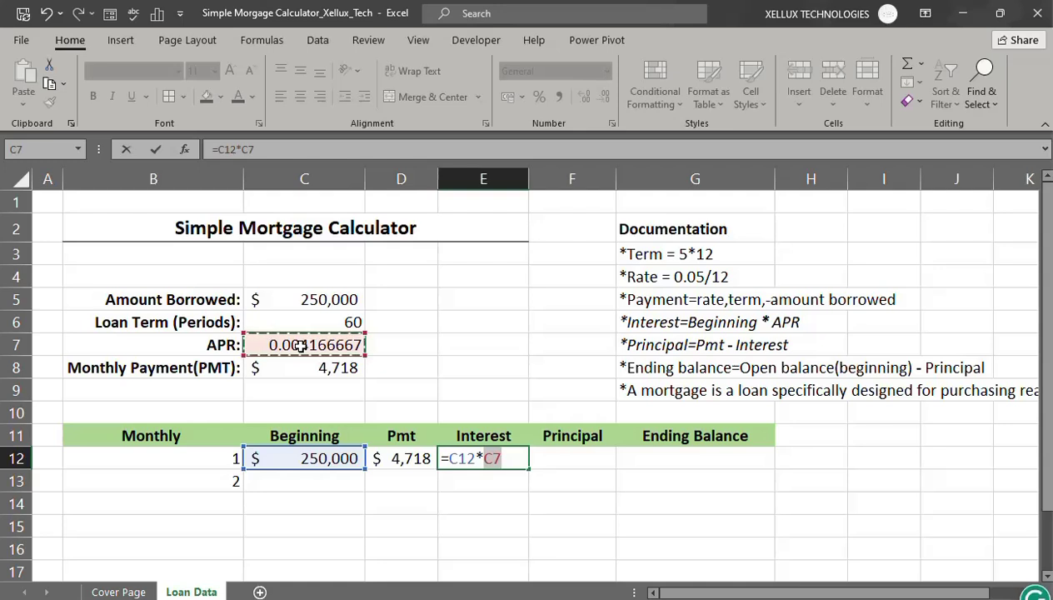
{"action": "key", "text": "Return"}
- Reduce the month 1 Interest in cell E12 to zero decimal places
{"action": "left_click", "coordinate": [487, 459]}
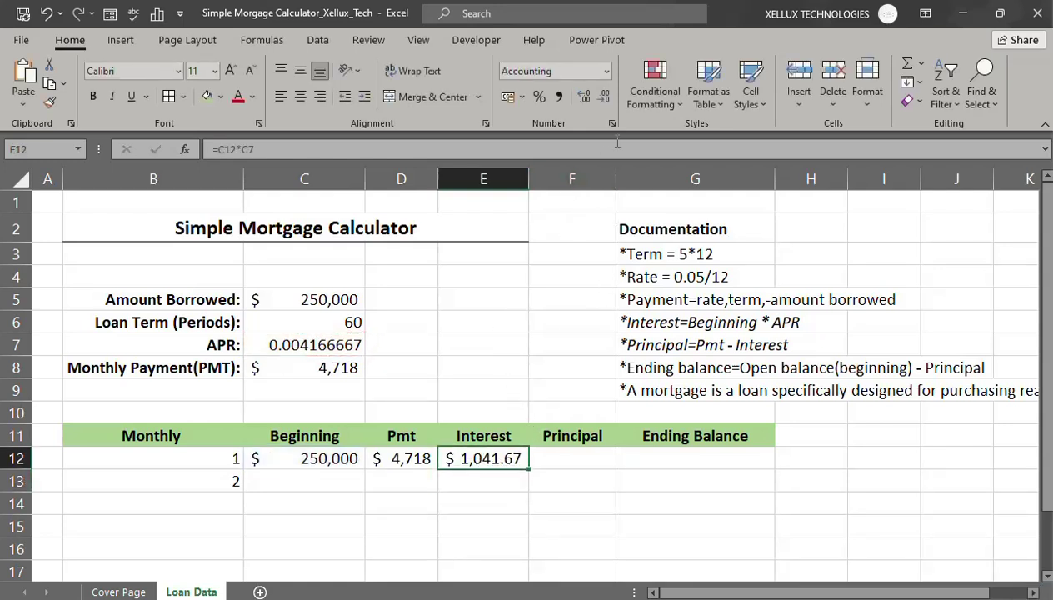
{"action": "left_click", "coordinate": [605, 106]}
{"action": "left_click", "coordinate": [605, 107]}
- Calculate the month 1 Principal in F12 as the payment minus the interest with =D12-E12
{"action": "left_click", "coordinate": [571, 455]}
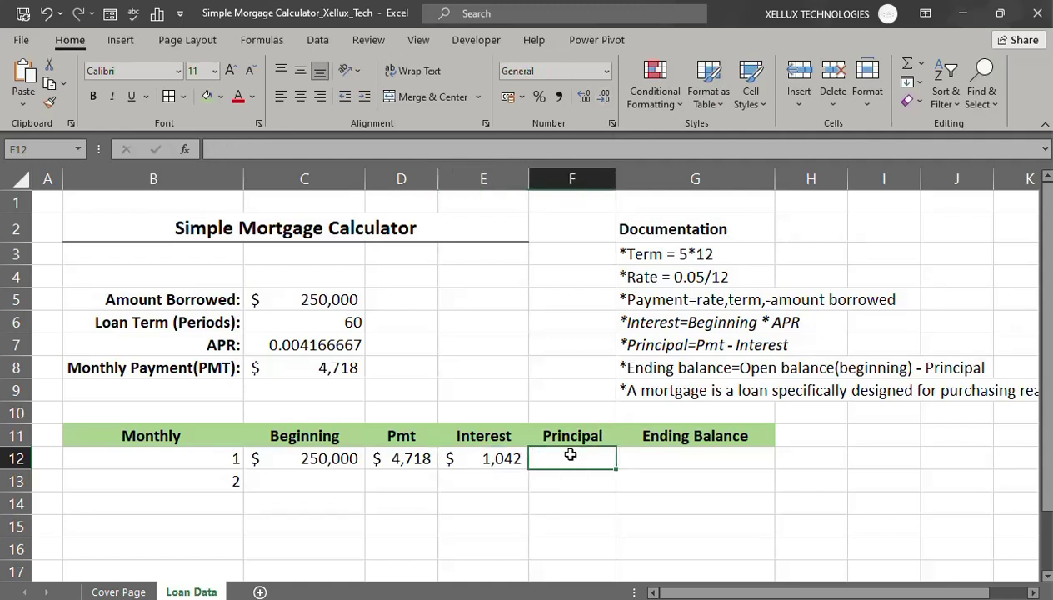
{"action": "type", "text": "="}
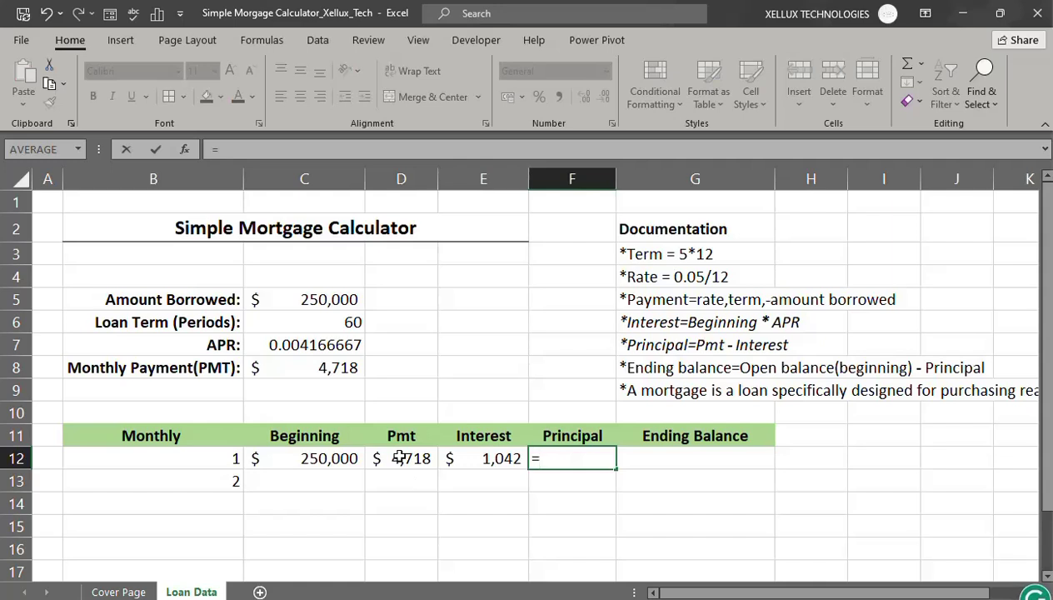
{"action": "left_click", "coordinate": [398, 457]}
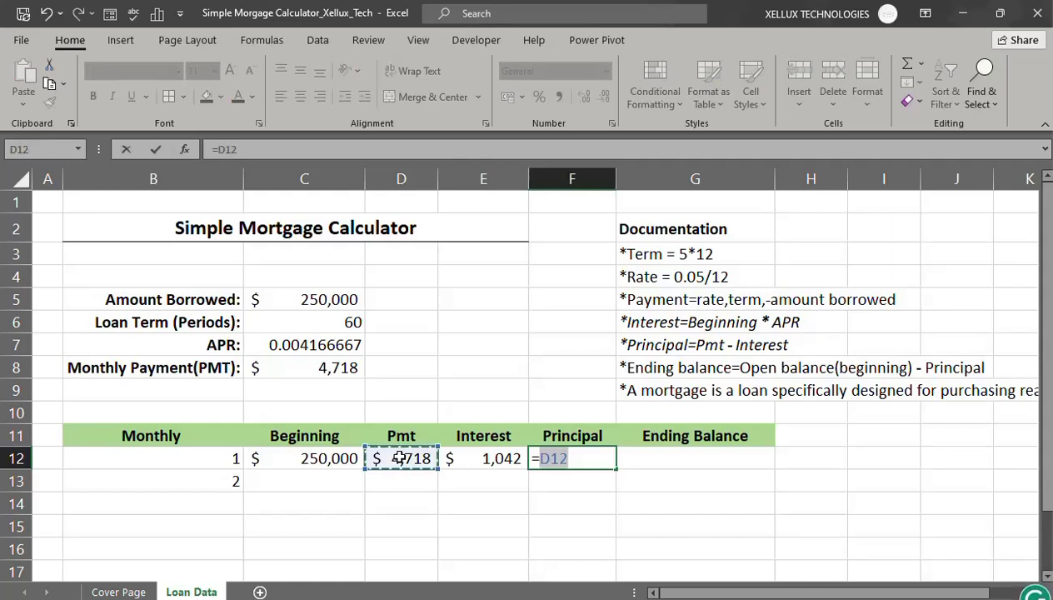
{"action": "type", "text": "-"}
{"action": "left_click", "coordinate": [491, 457]}
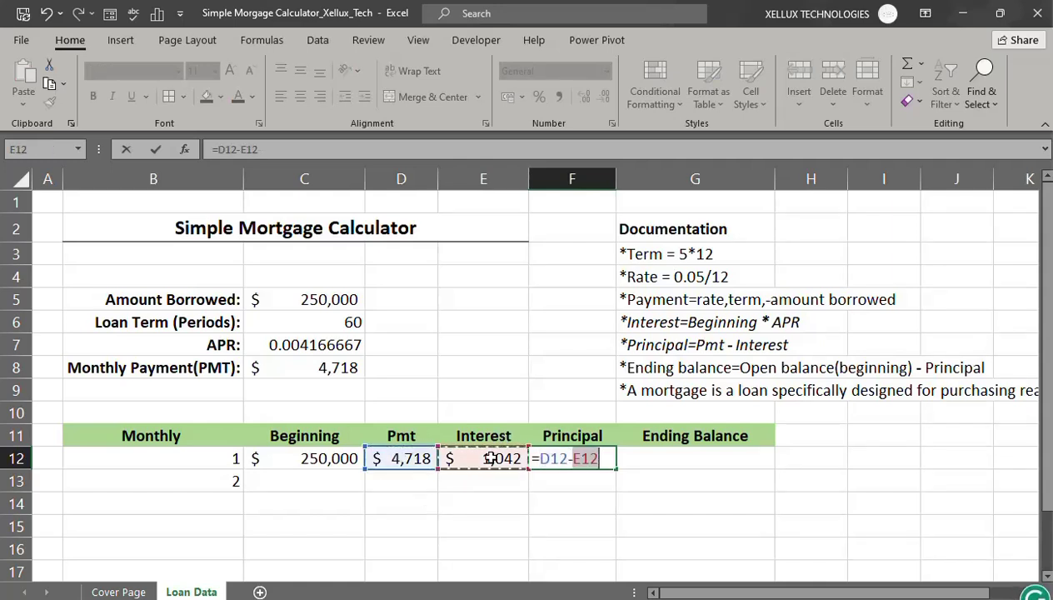
{"action": "key", "text": "Return"}
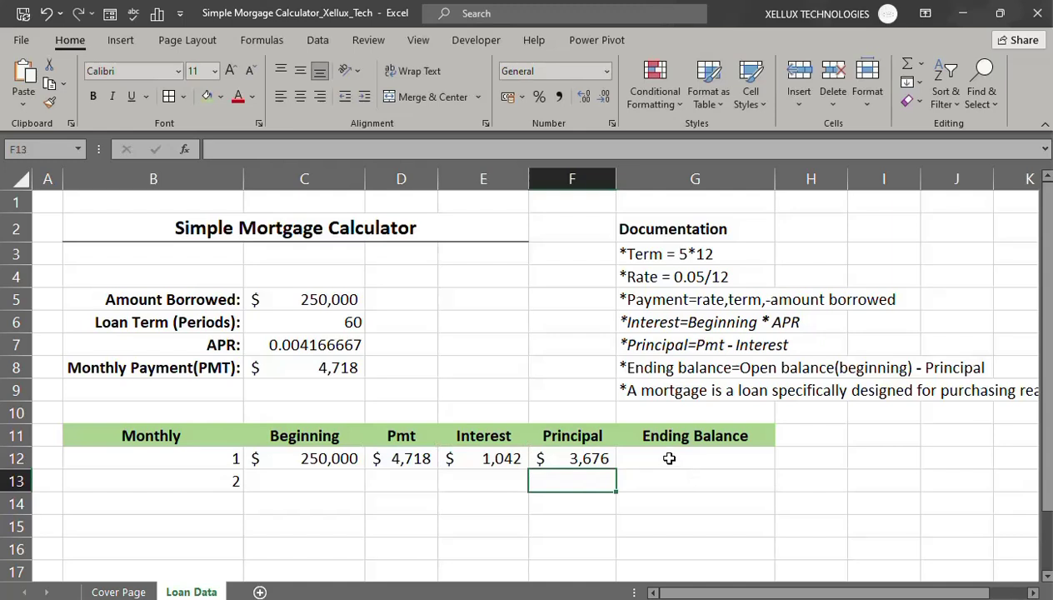
- Calculate the month 1 Ending Balance in G12 as the beginning balance minus the principal with =C12-F12
{"action": "left_click", "coordinate": [667, 458]}
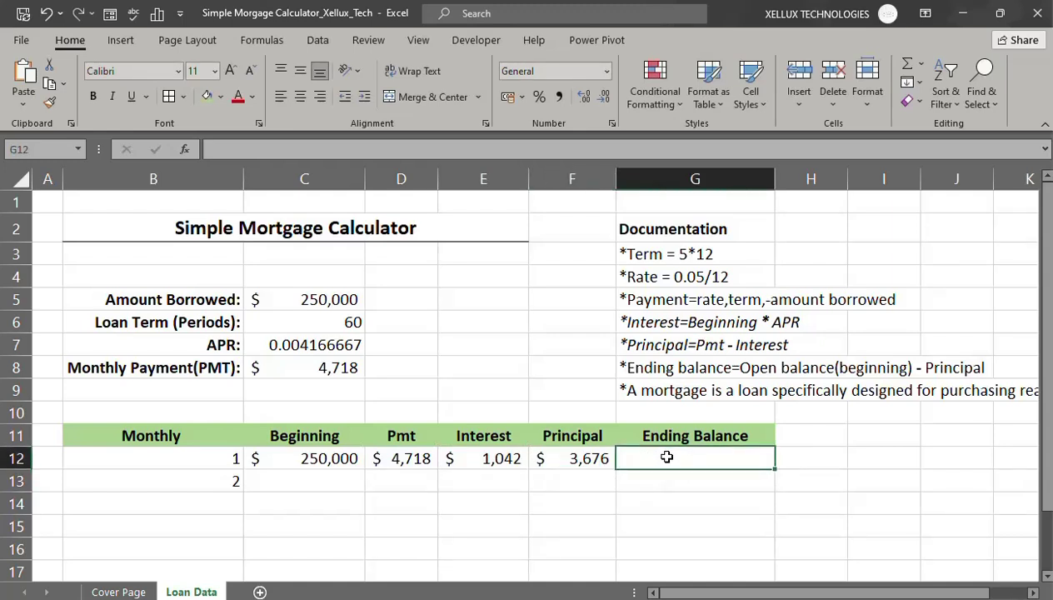
{"action": "type", "text": "="}
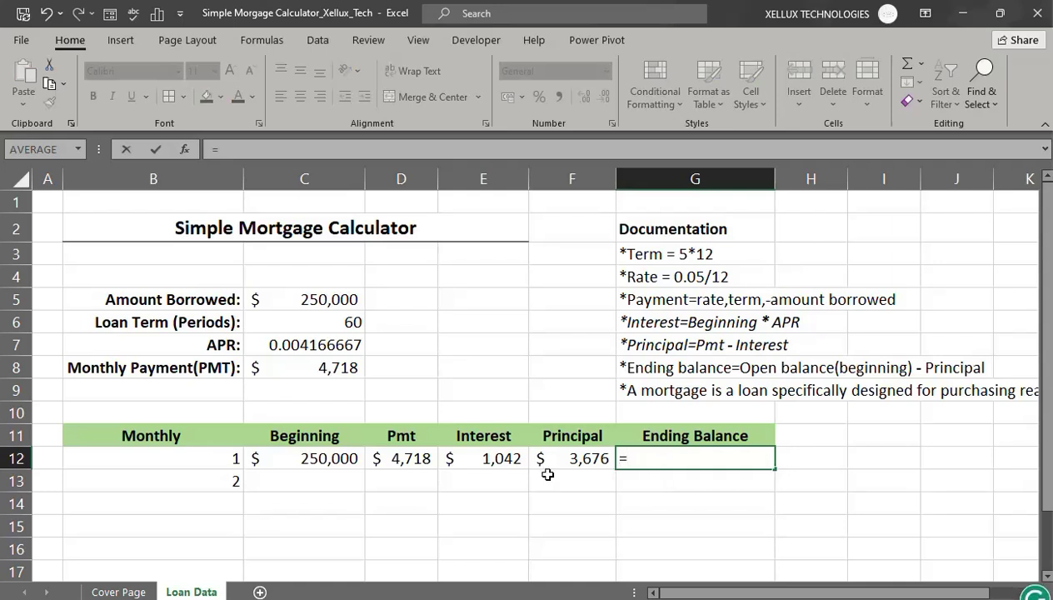
{"action": "left_click", "coordinate": [341, 458]}
{"action": "type", "text": "-"}
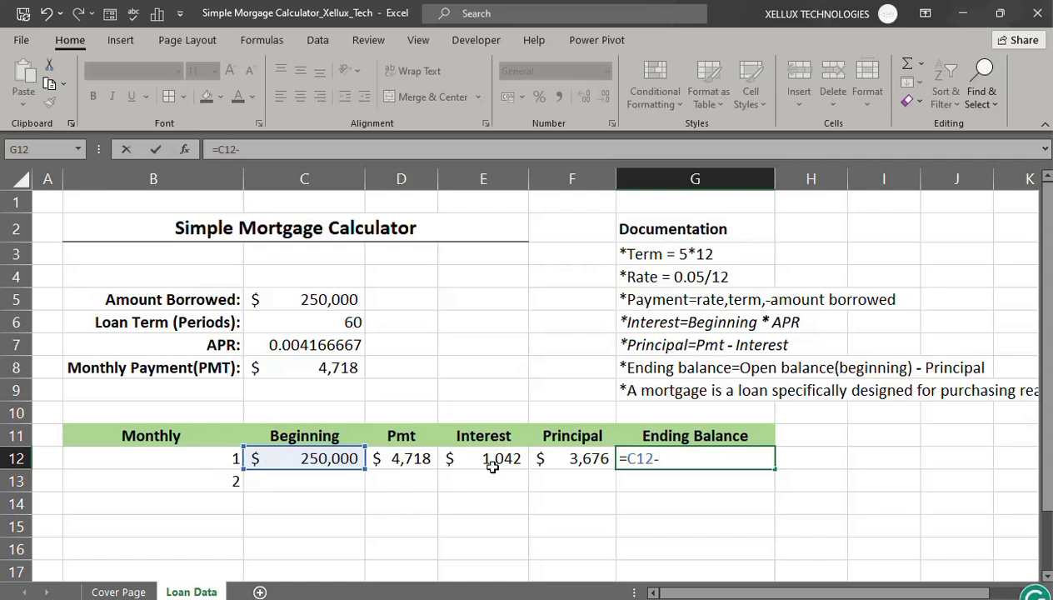
{"action": "left_click", "coordinate": [548, 458]}
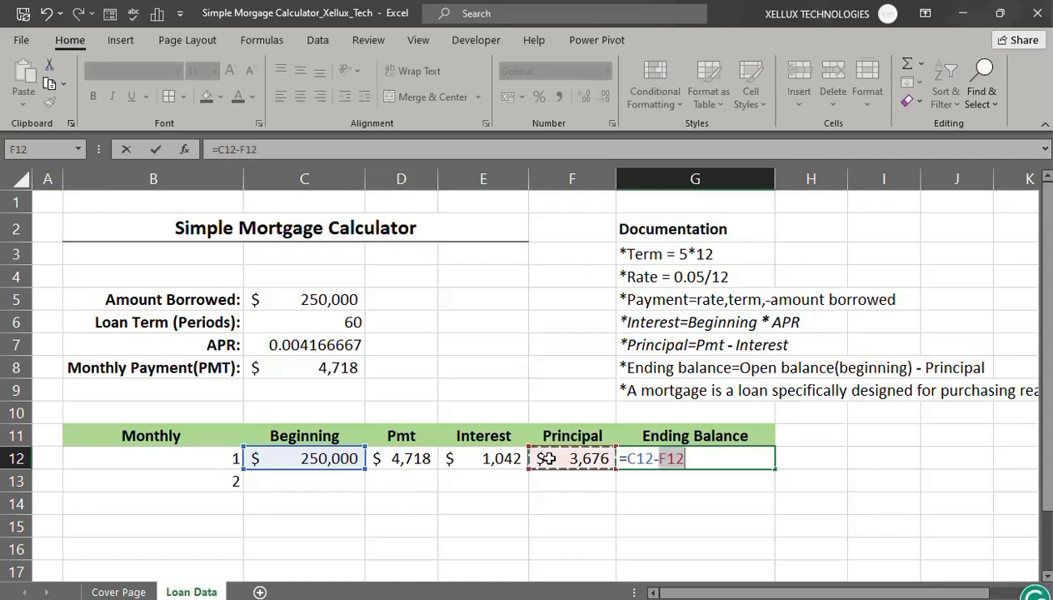
{"action": "key", "text": "Return"}
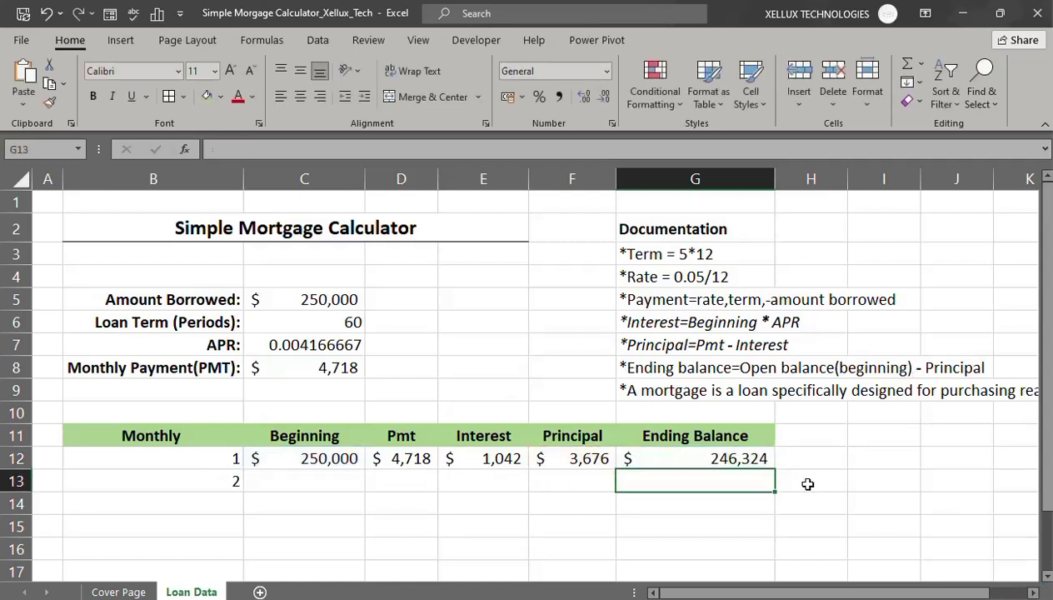
{"action": "left_click", "coordinate": [729, 457]}
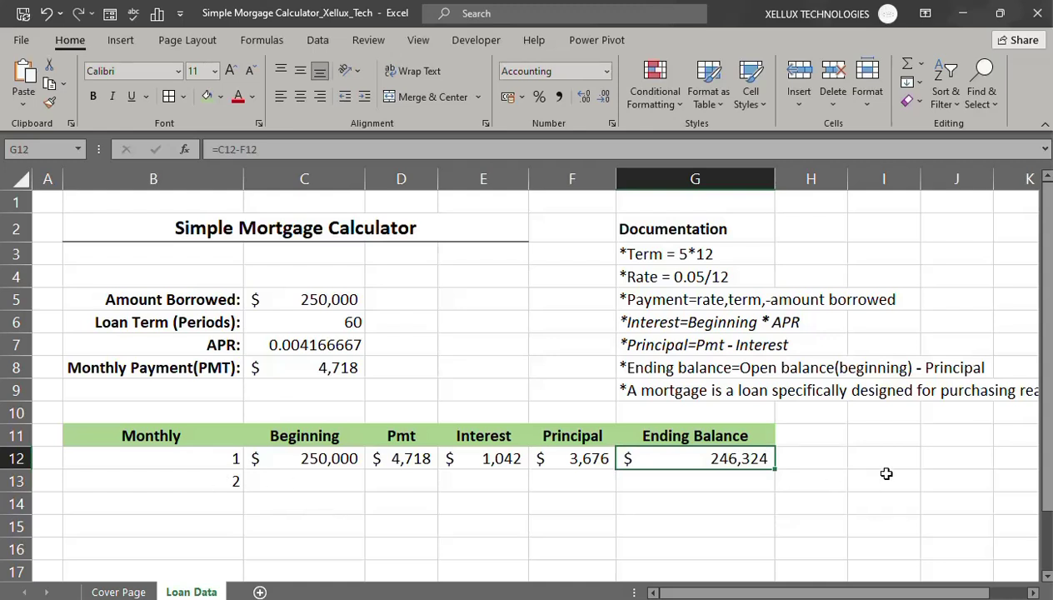
- Link the month 2 Beginning balance in C13 to the month 1 ending balance with =G12
{"action": "left_click", "coordinate": [282, 481]}
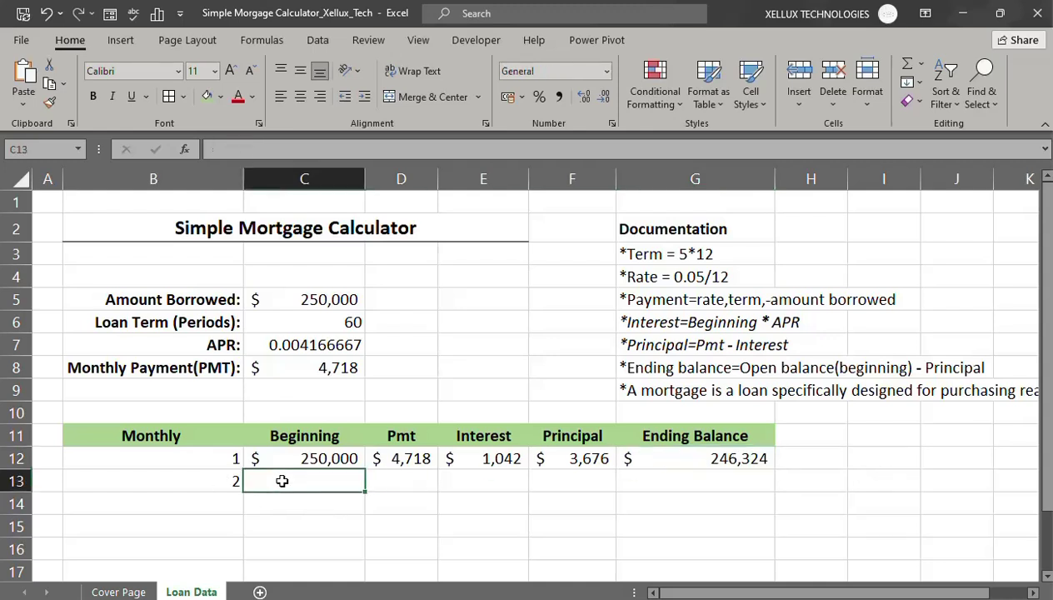
{"action": "type", "text": "="}
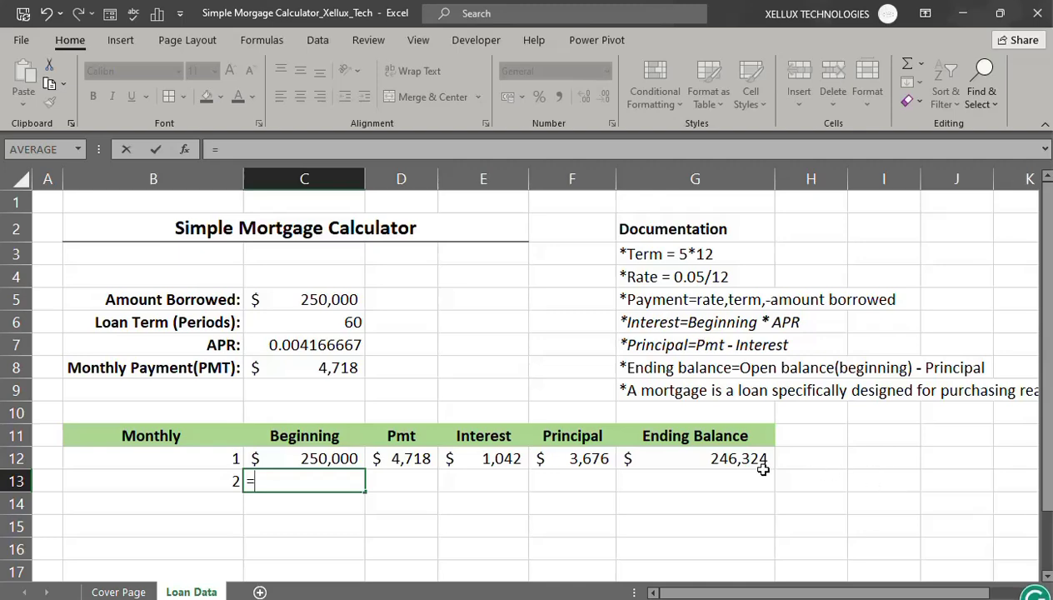
{"action": "left_click", "coordinate": [733, 459]}
{"action": "key", "text": "Return"}
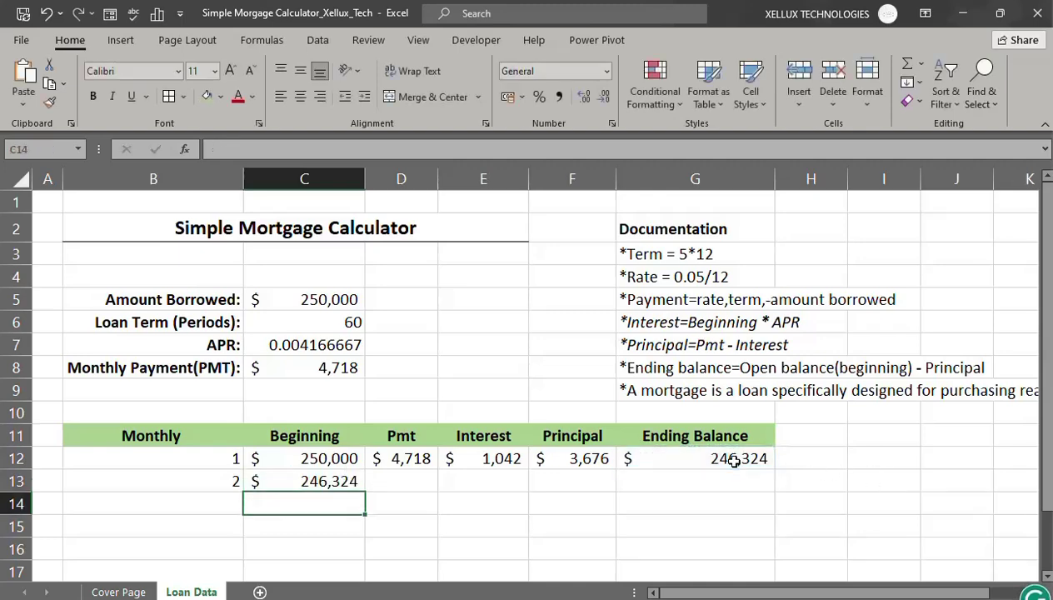
- Link the month 2 Pmt in D13 to the calculated monthly payment with the absolute reference =$C$8
{"action": "left_click", "coordinate": [416, 480]}
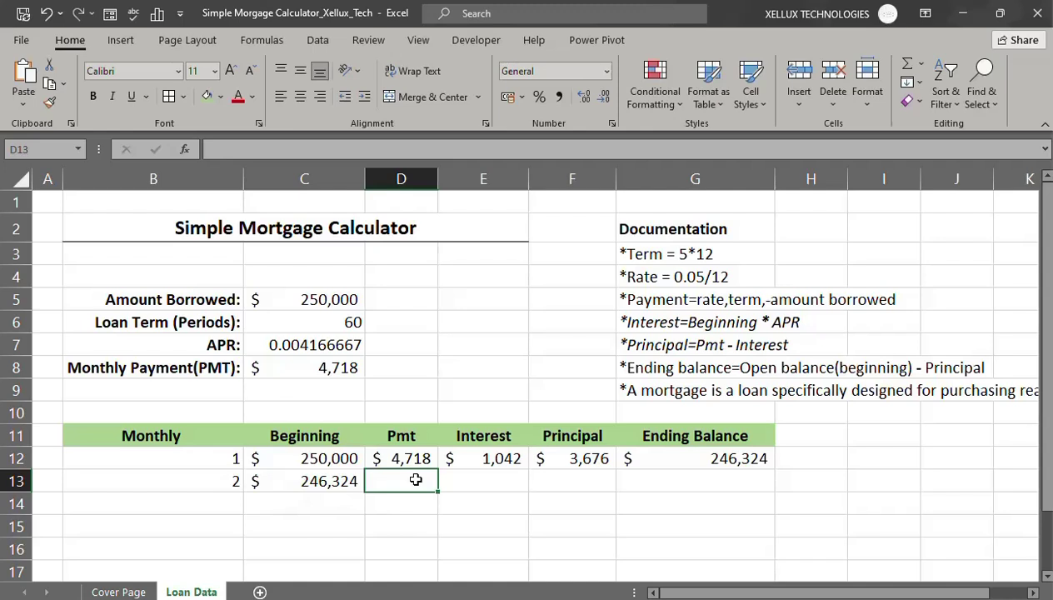
{"action": "type", "text": "="}
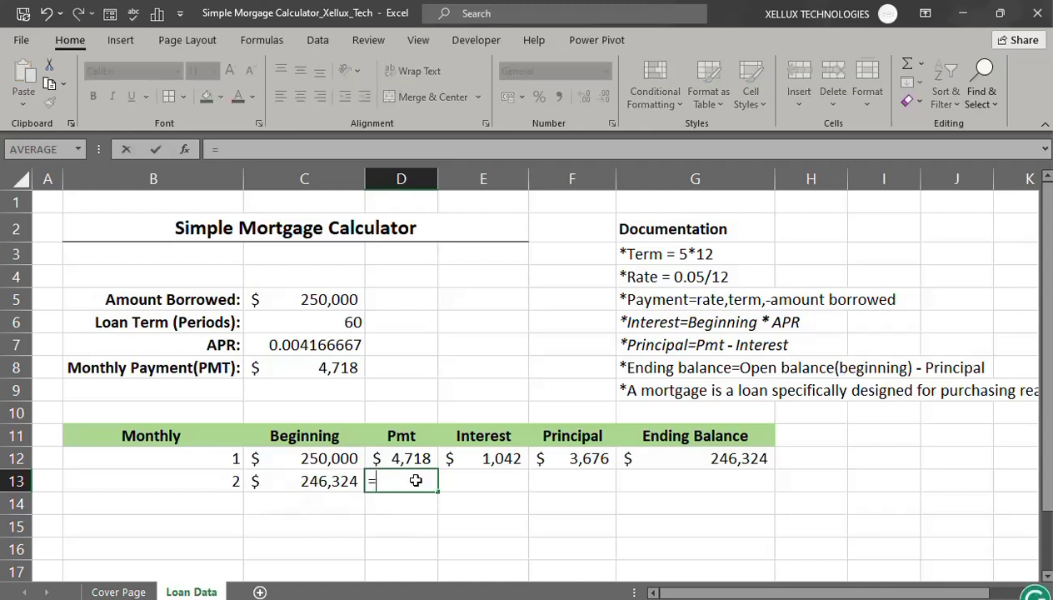
{"action": "left_click", "coordinate": [309, 368]}
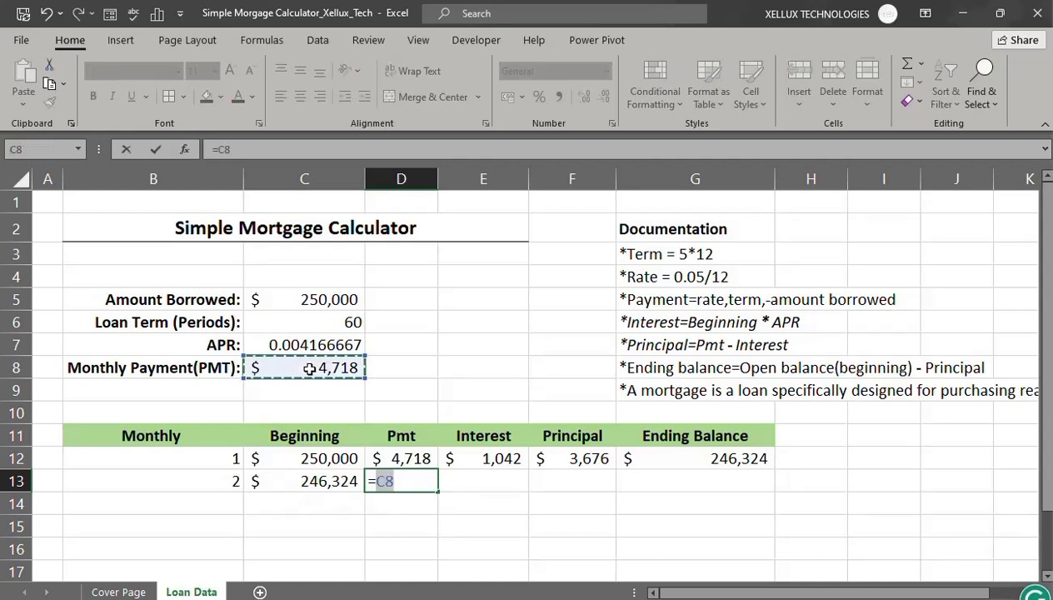
{"action": "key", "text": "Left"}
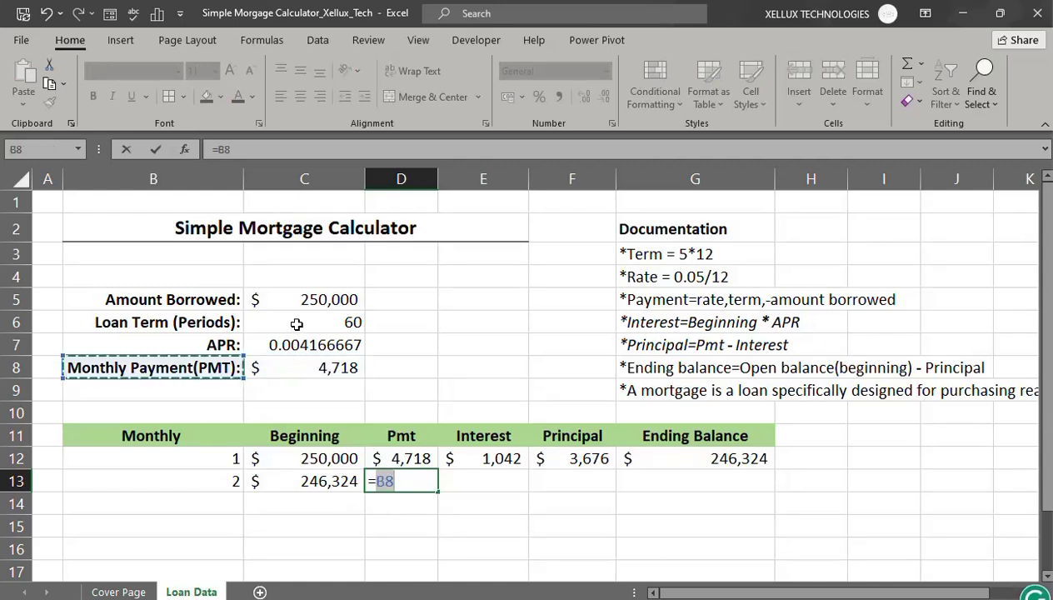
{"action": "left_click", "coordinate": [309, 367]}
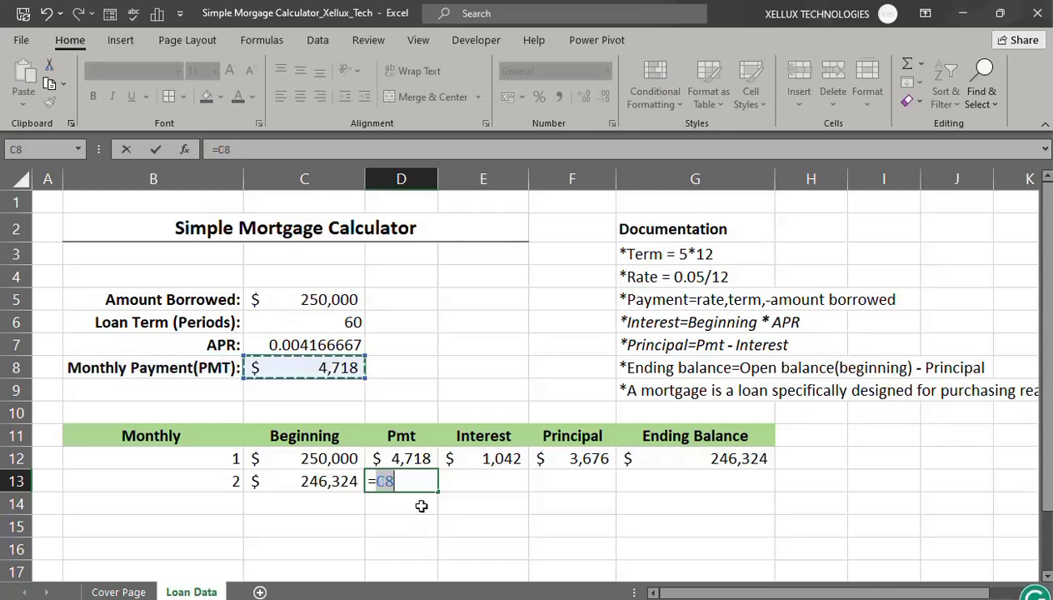
{"action": "left_click", "coordinate": [409, 485]}
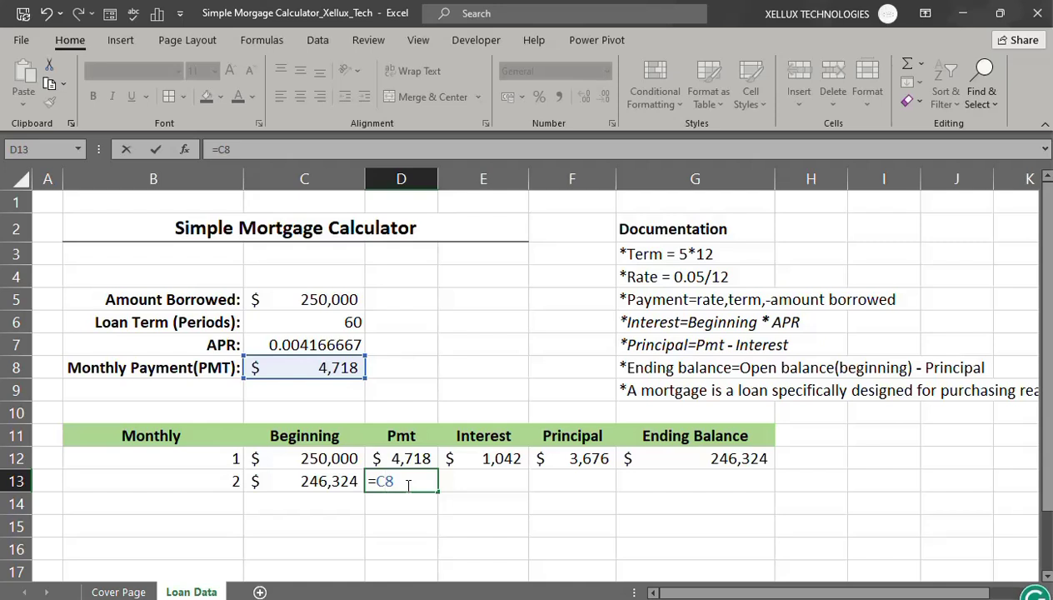
{"action": "key", "text": "Left"}
{"action": "type", "text": "$"}
{"action": "key", "text": "Left"}
{"action": "type", "text": "$"}
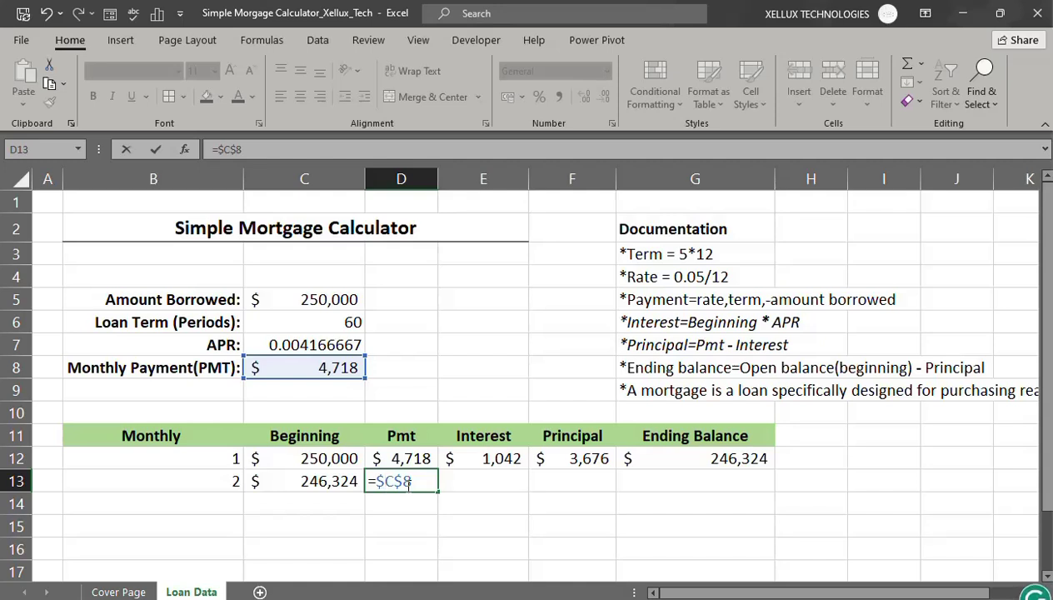
{"action": "key", "text": "Return"}
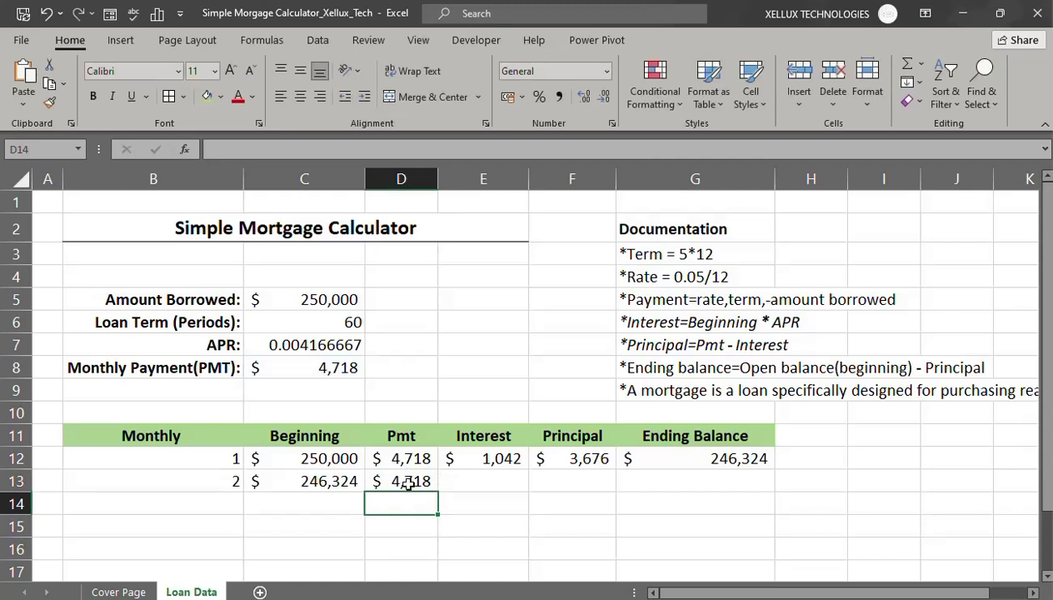
{"action": "left_click", "coordinate": [409, 484]}
- Calculate the month 2 Interest in E13 with =C13*$C$7, keeping the APR reference absolute
{"action": "left_click", "coordinate": [487, 476]}
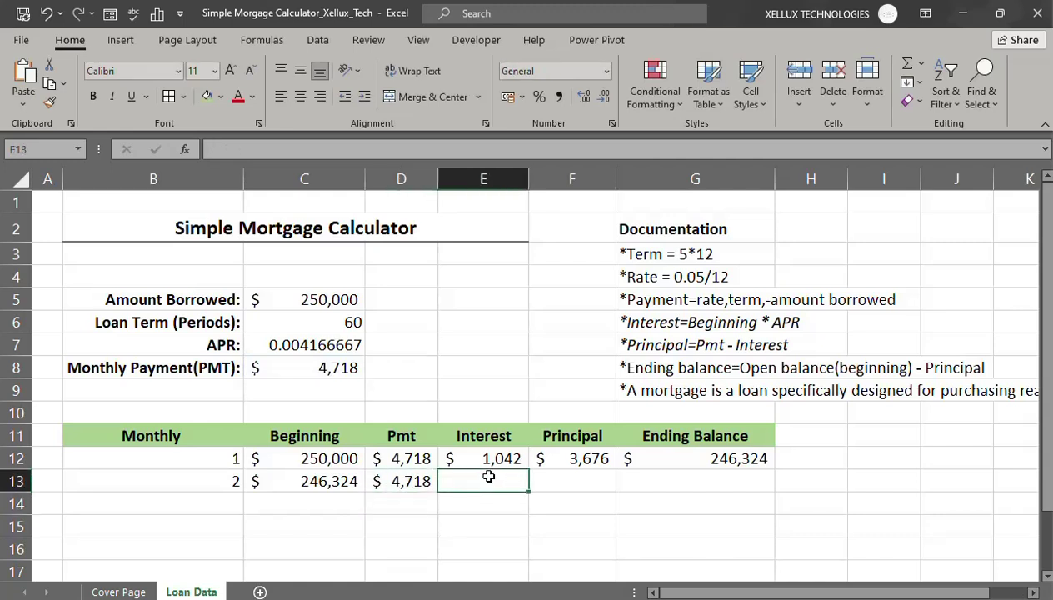
{"action": "type", "text": "="}
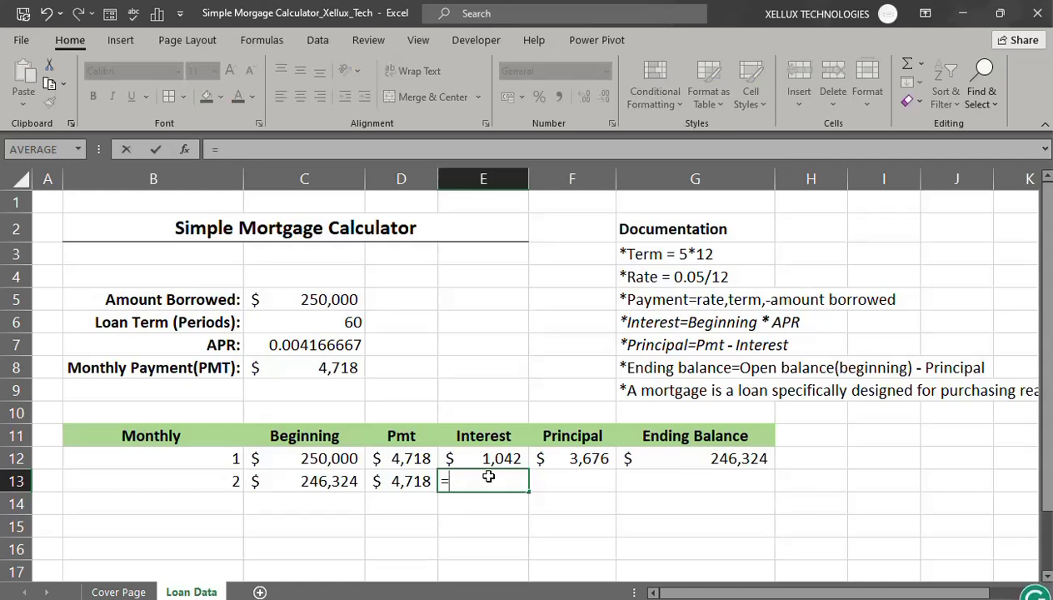
{"action": "left_click", "coordinate": [326, 483]}
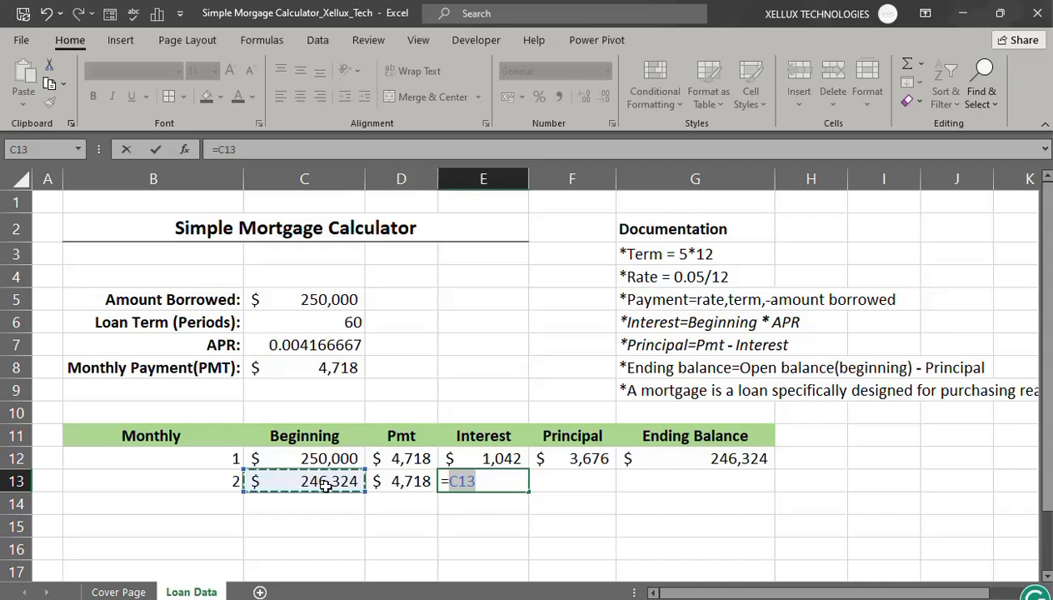
{"action": "type", "text": "*"}
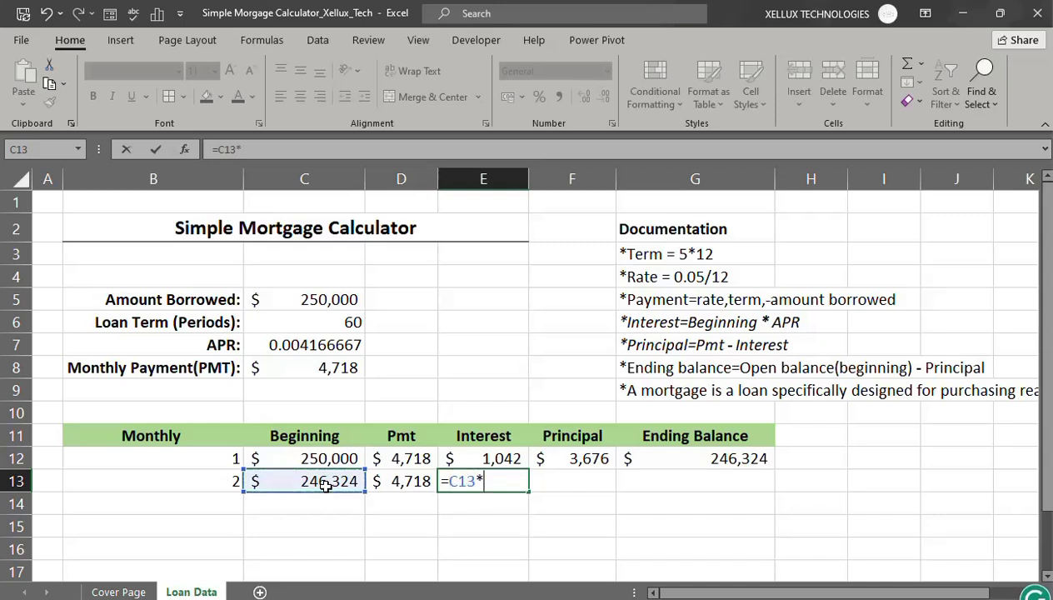
{"action": "left_click", "coordinate": [305, 347]}
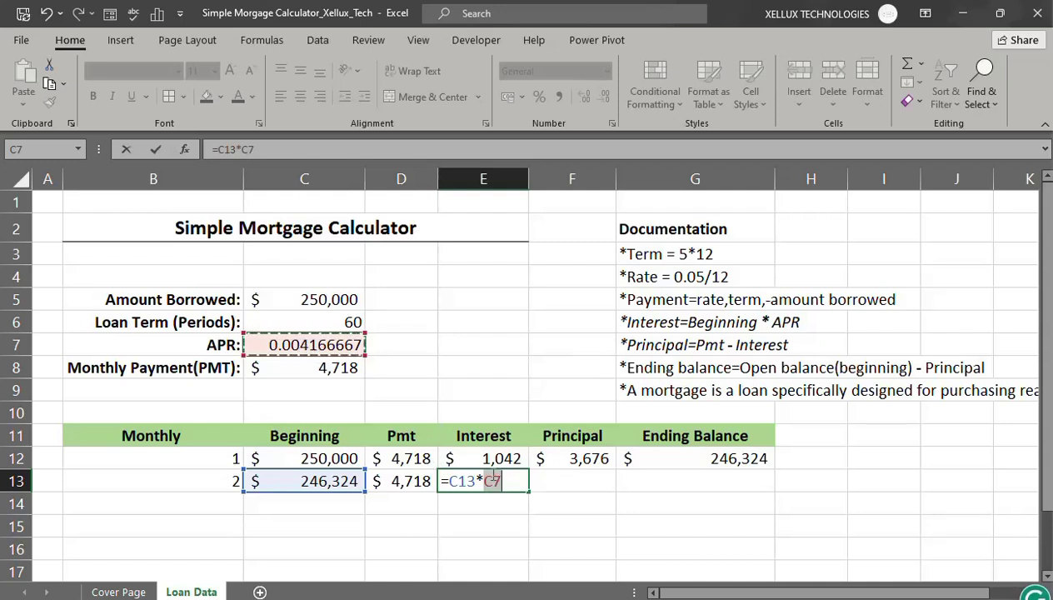
{"action": "left_click", "coordinate": [495, 481]}
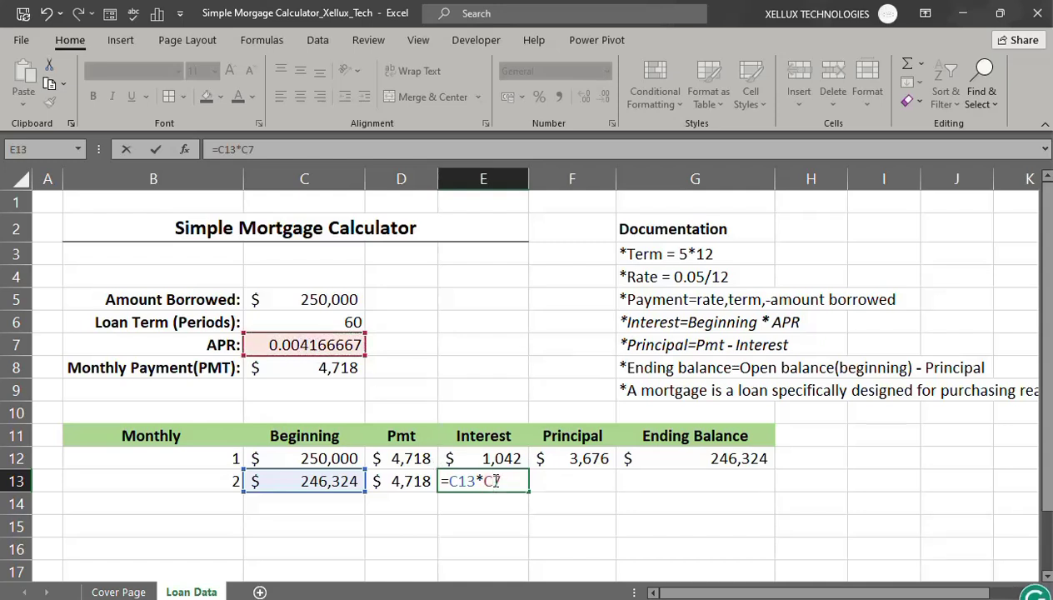
{"action": "type", "text": "$"}
{"action": "key", "text": "Left"}
{"action": "key", "text": "Left"}
{"action": "type", "text": "$"}
{"action": "key", "text": "Return"}
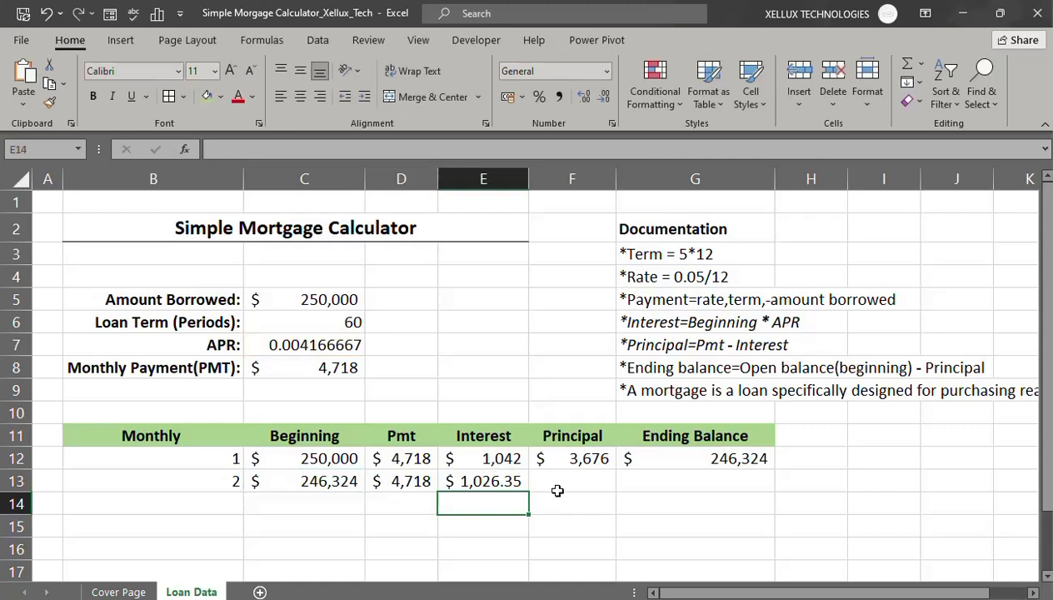
- Calculate the month 2 Principal in F13 with =D13-E13 and show it without decimal places
{"action": "left_click", "coordinate": [562, 483]}
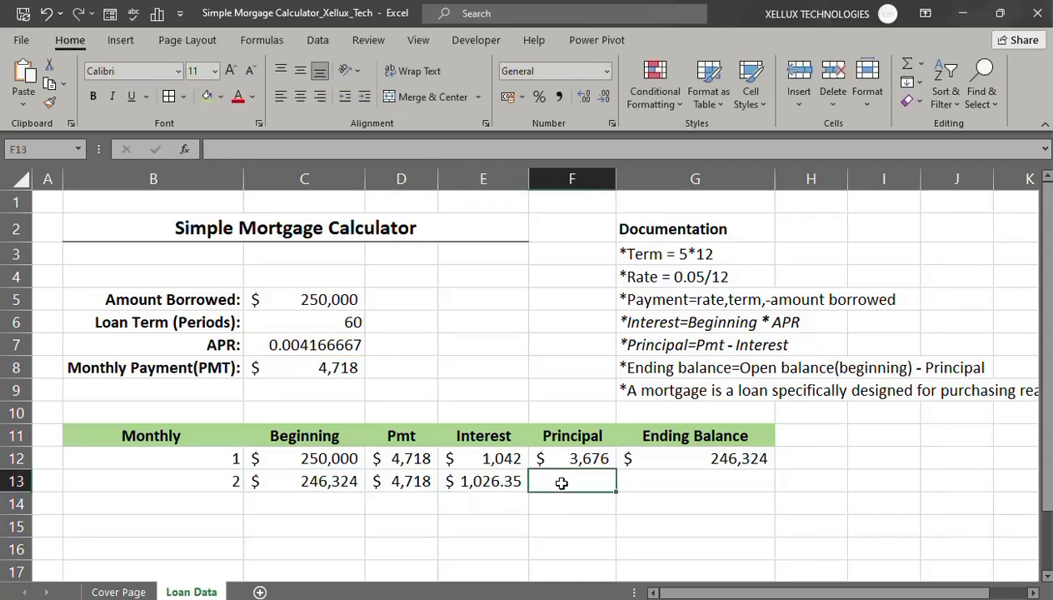
{"action": "type", "text": "="}
{"action": "left_click", "coordinate": [403, 481]}
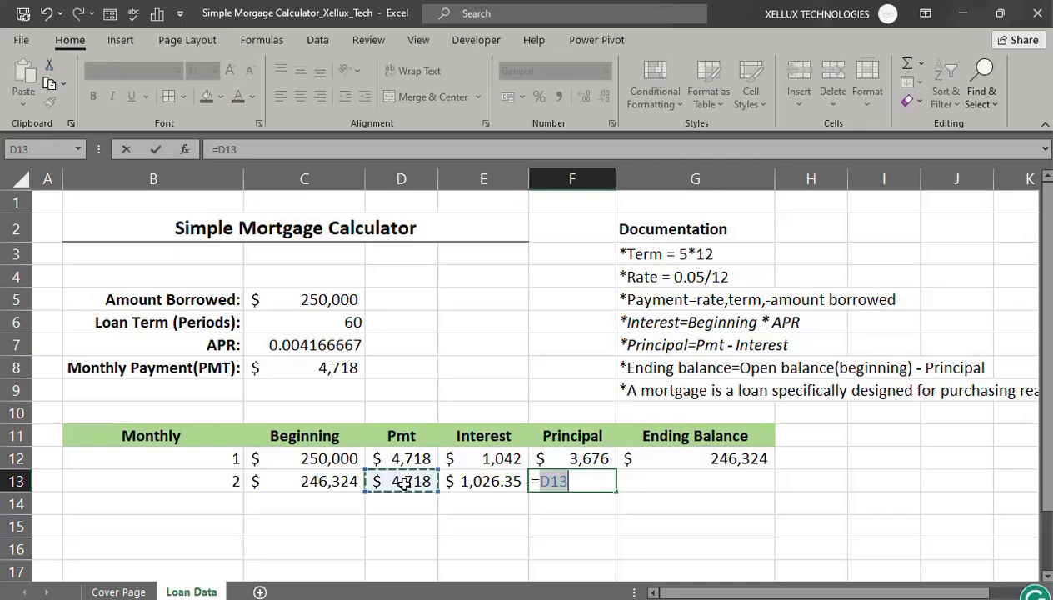
{"action": "type", "text": "-"}
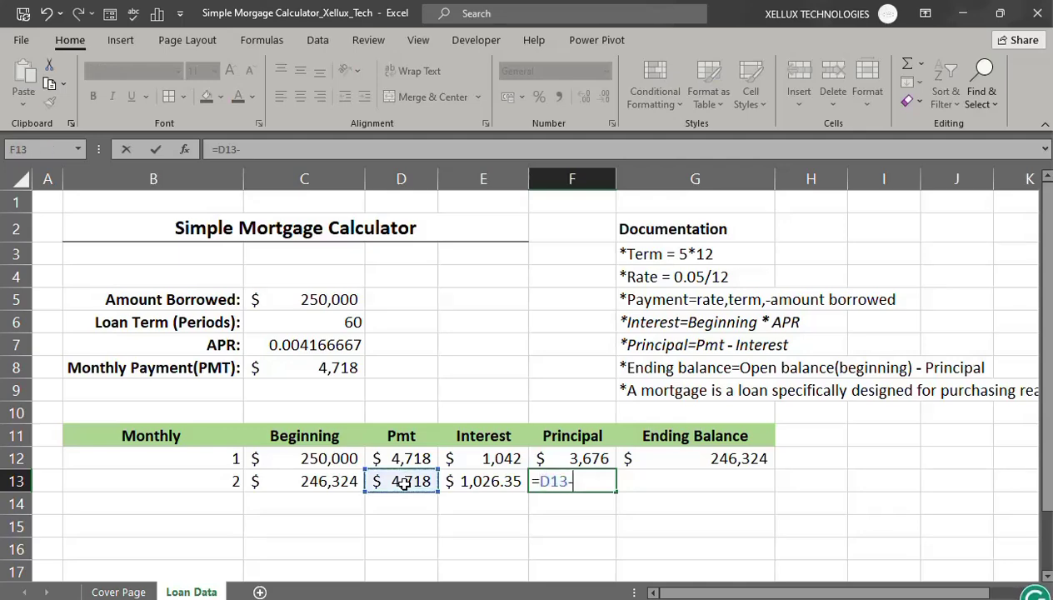
{"action": "left_click", "coordinate": [483, 482]}
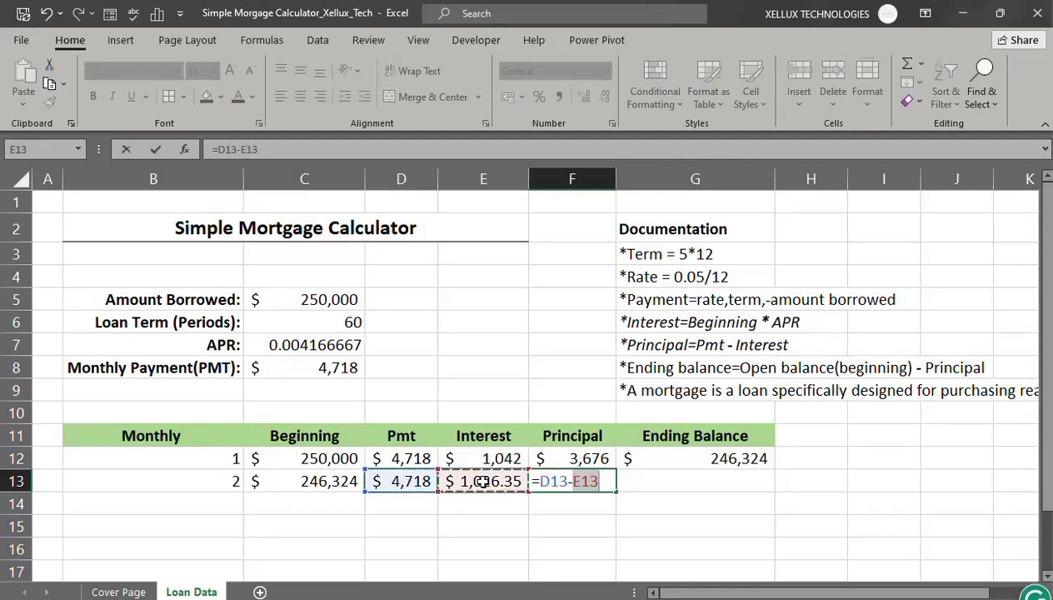
{"action": "key", "text": "Return"}
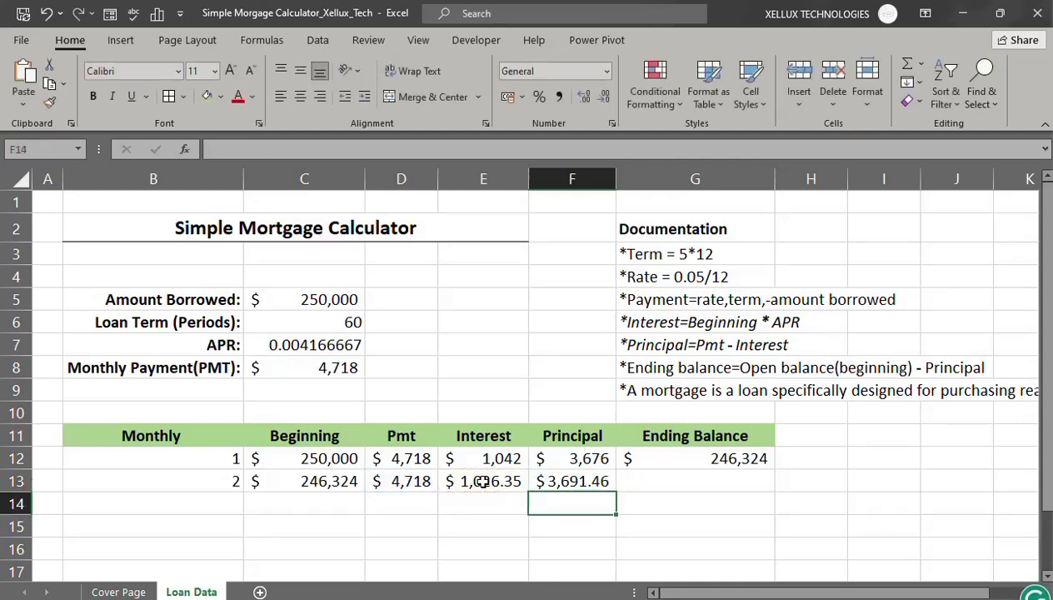
{"action": "left_click", "coordinate": [546, 480]}
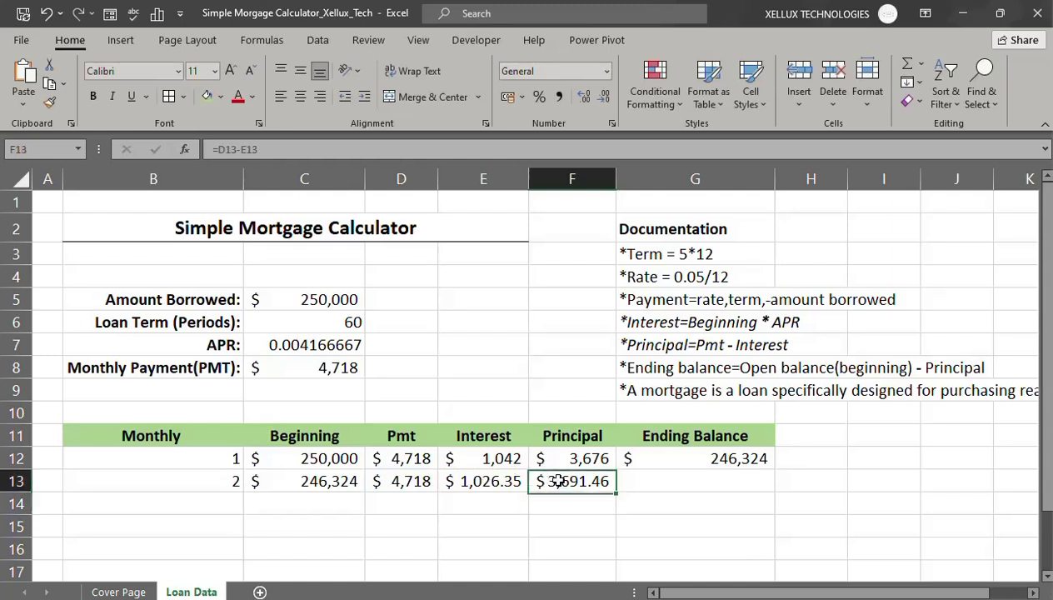
{"action": "left_click", "coordinate": [604, 104]}
{"action": "left_click", "coordinate": [604, 104]}
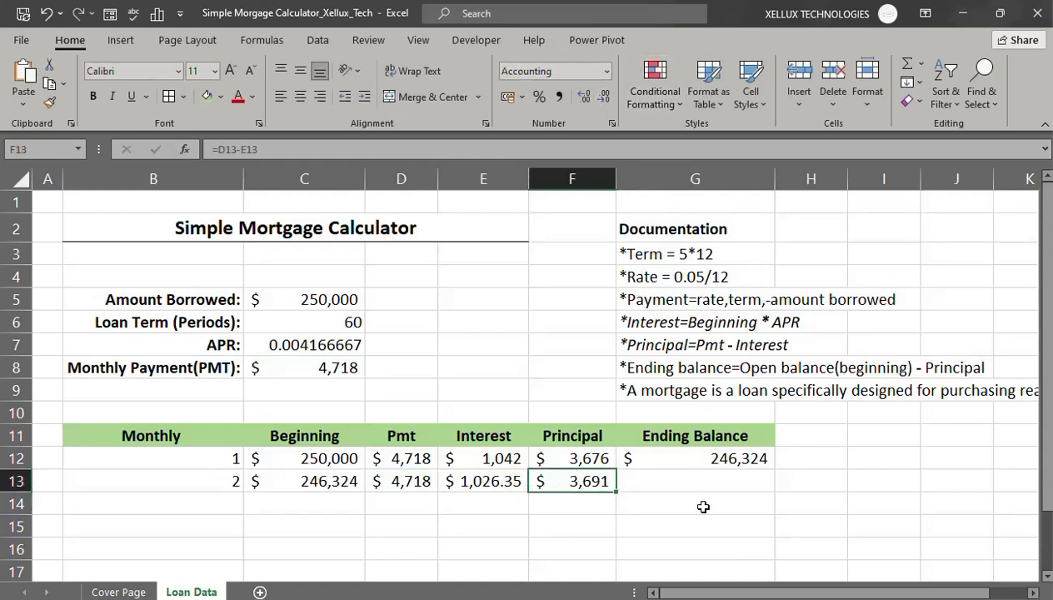
- Fill the month 1 Ending Balance formula from G12 down into the month 2 row in G13
{"action": "left_click", "coordinate": [687, 484]}
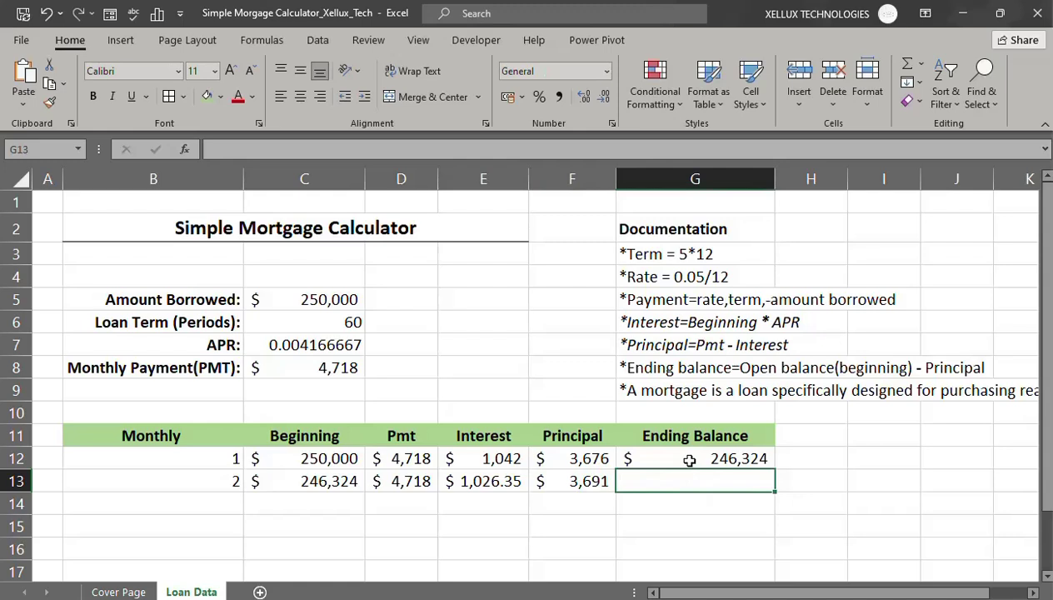
{"action": "left_click", "coordinate": [689, 460]}
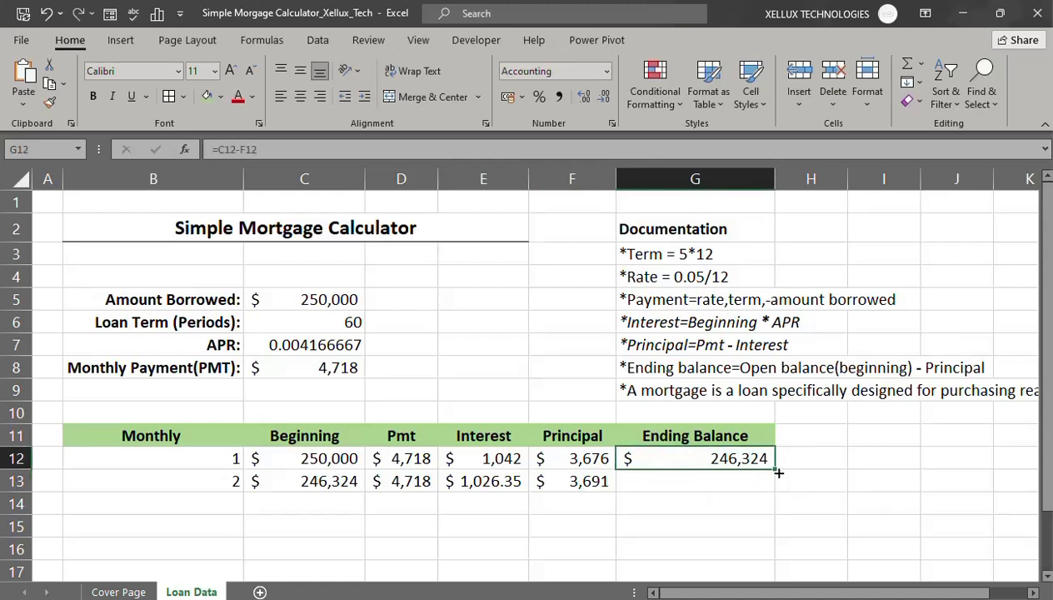
{"action": "left_click_drag", "start_coordinate": [776, 470], "coordinate": [776, 490]}
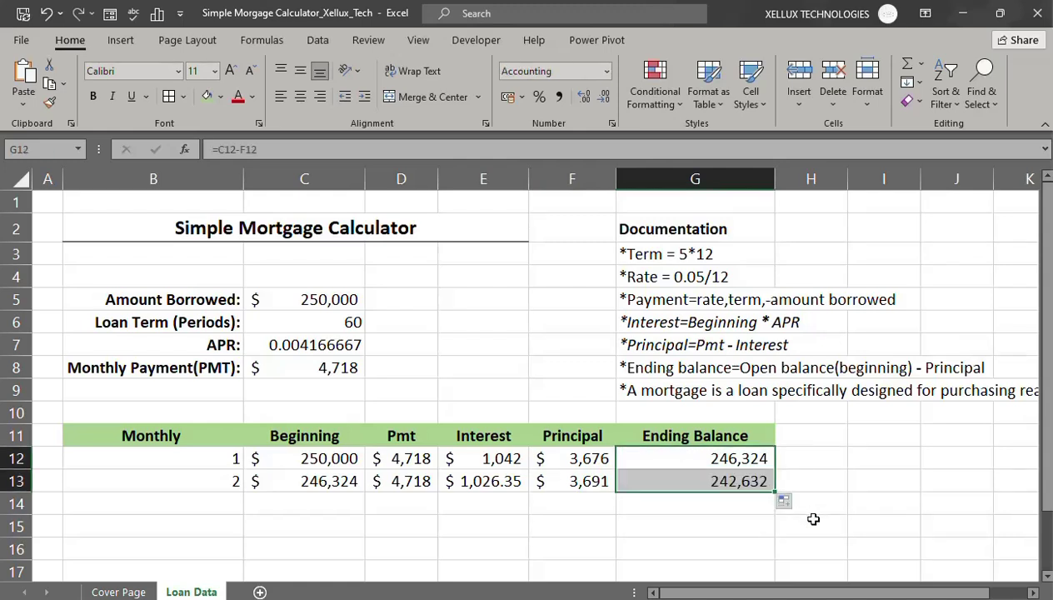
{"action": "left_click", "coordinate": [796, 525]}
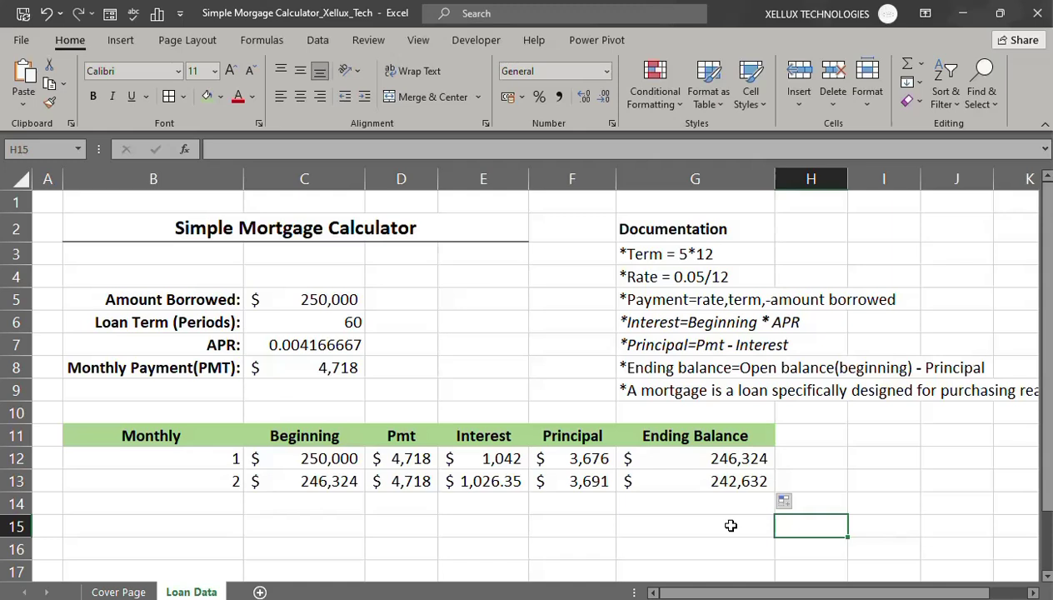
- Remove the decimal places from the month 2 Interest amount in E13
{"action": "left_click", "coordinate": [471, 483]}
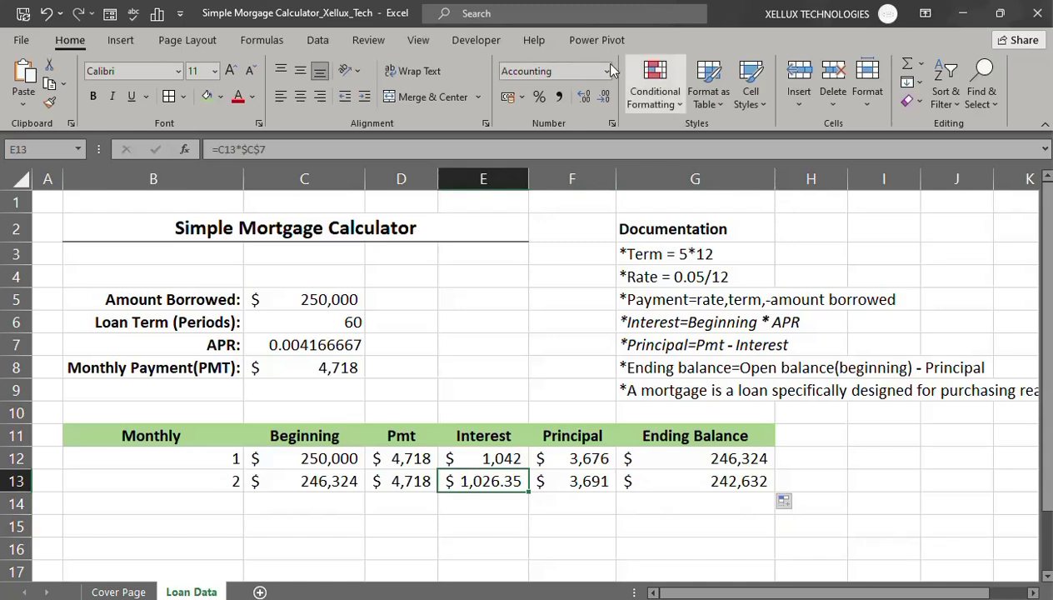
{"action": "left_click", "coordinate": [608, 99]}
{"action": "left_click", "coordinate": [608, 98]}
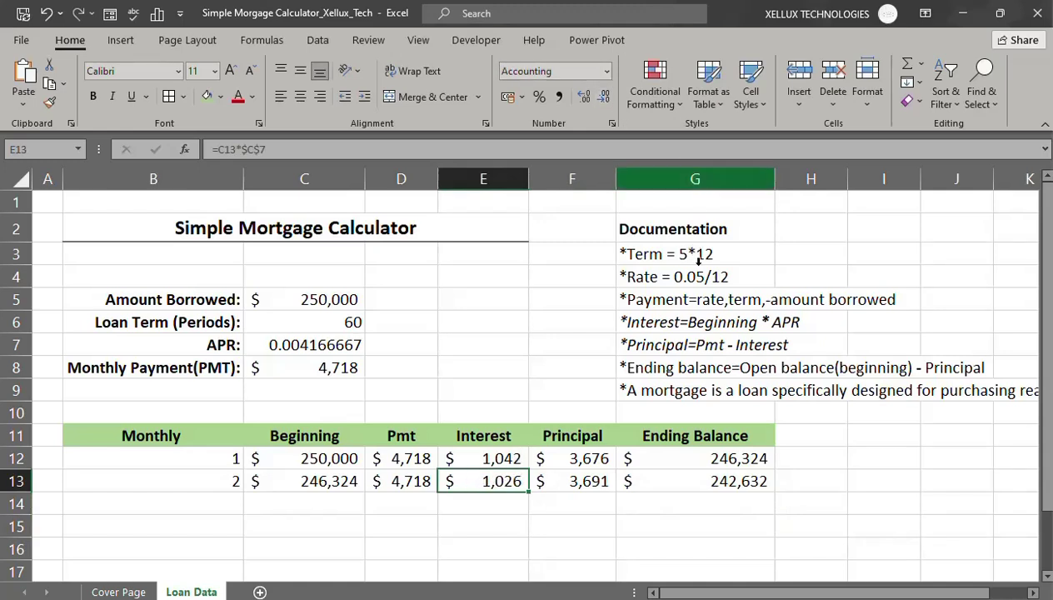
{"action": "left_click", "coordinate": [635, 525]}
{"action": "left_click", "coordinate": [412, 482]}
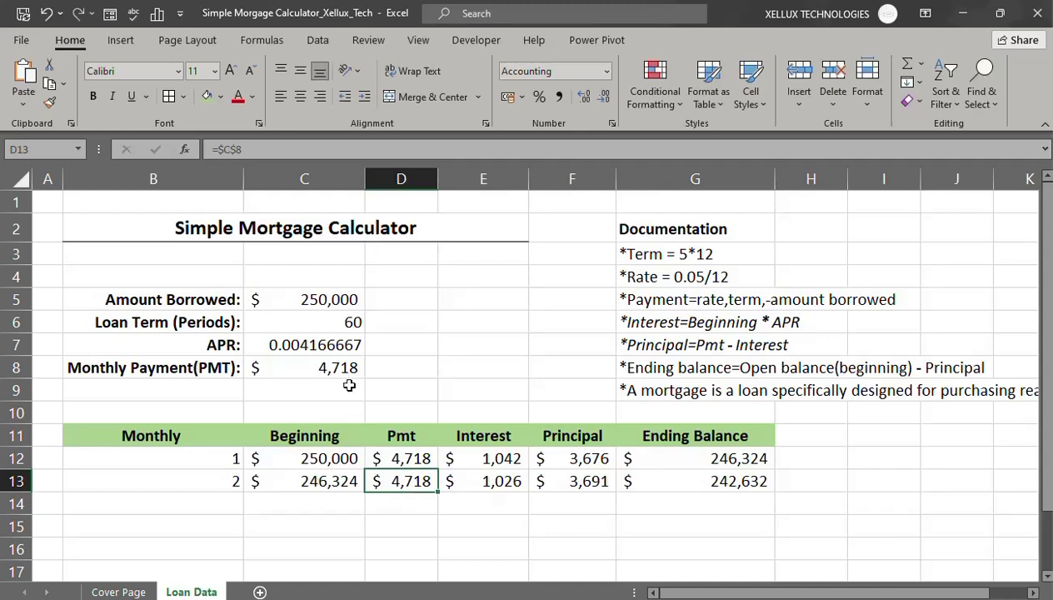
{"action": "left_click", "coordinate": [353, 324]}
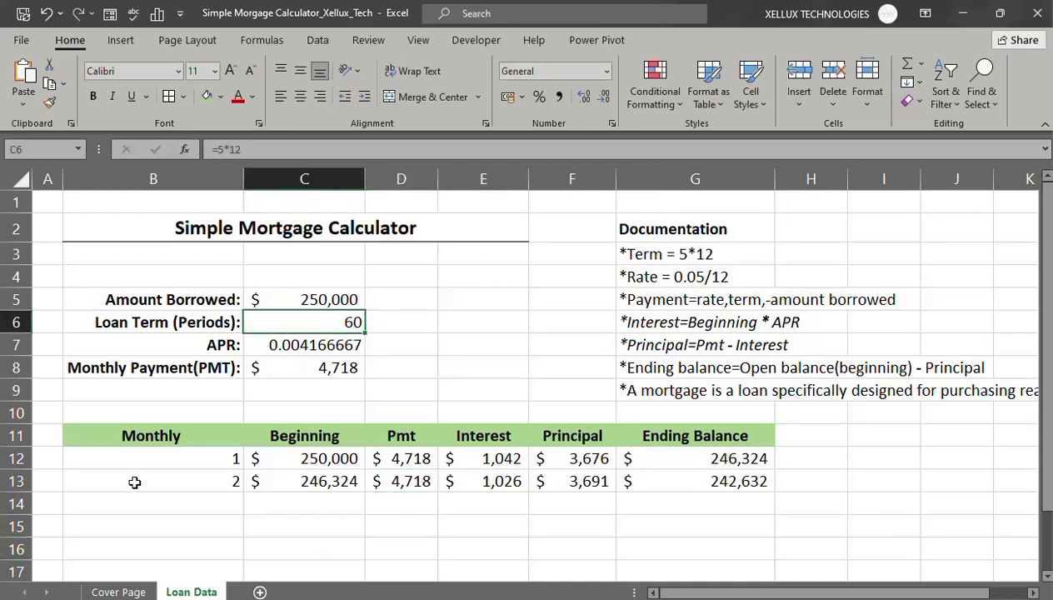
{"action": "left_click", "coordinate": [16, 435]}
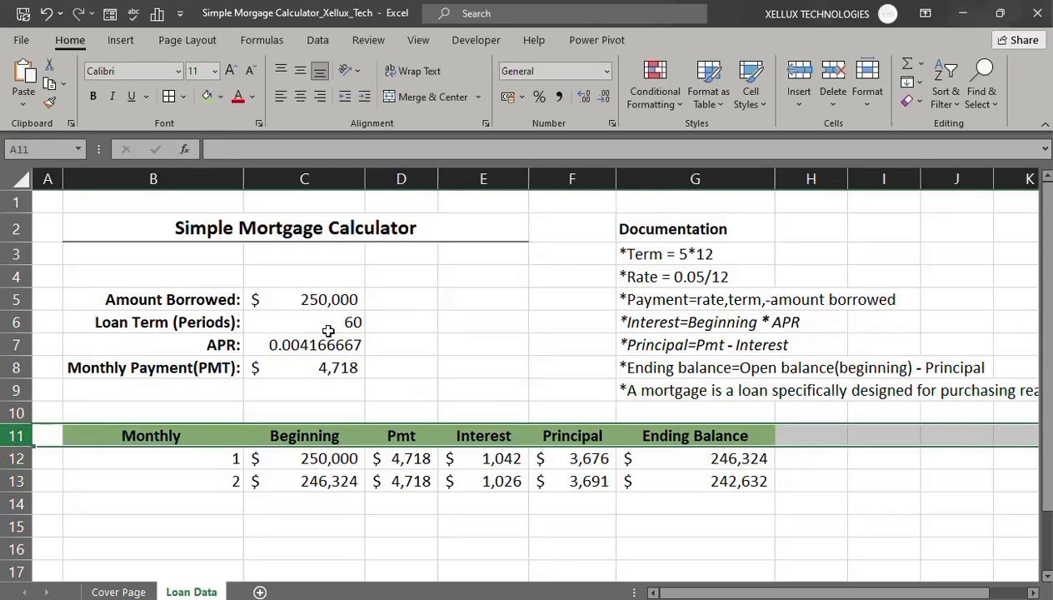
{"action": "left_click", "coordinate": [330, 329]}
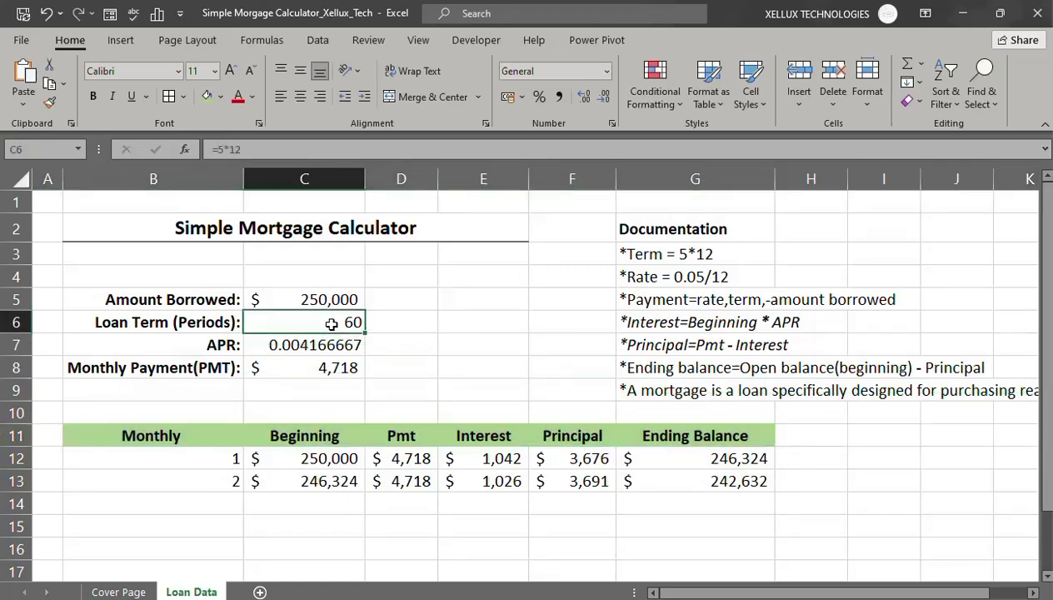
- Fill the month 2 row B13:G13 down to row 71 so the schedule runs through month 60
{"action": "scroll", "coordinate": [374, 486], "scroll_direction": "down", "scroll_amount": 1}
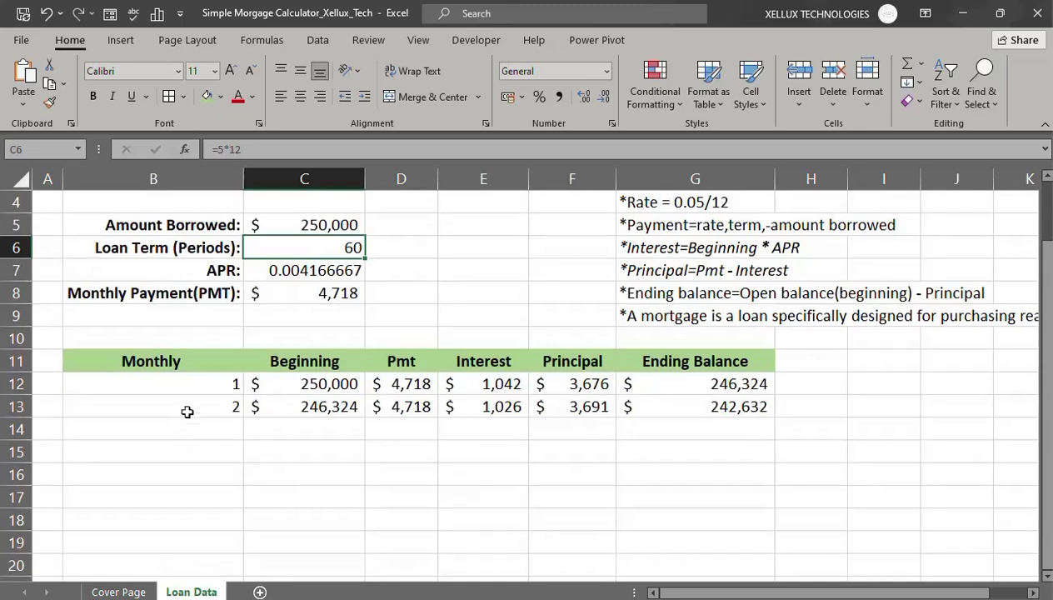
{"action": "left_click", "coordinate": [195, 406]}
{"action": "left_click_drag", "start_coordinate": [195, 406], "coordinate": [715, 406]}
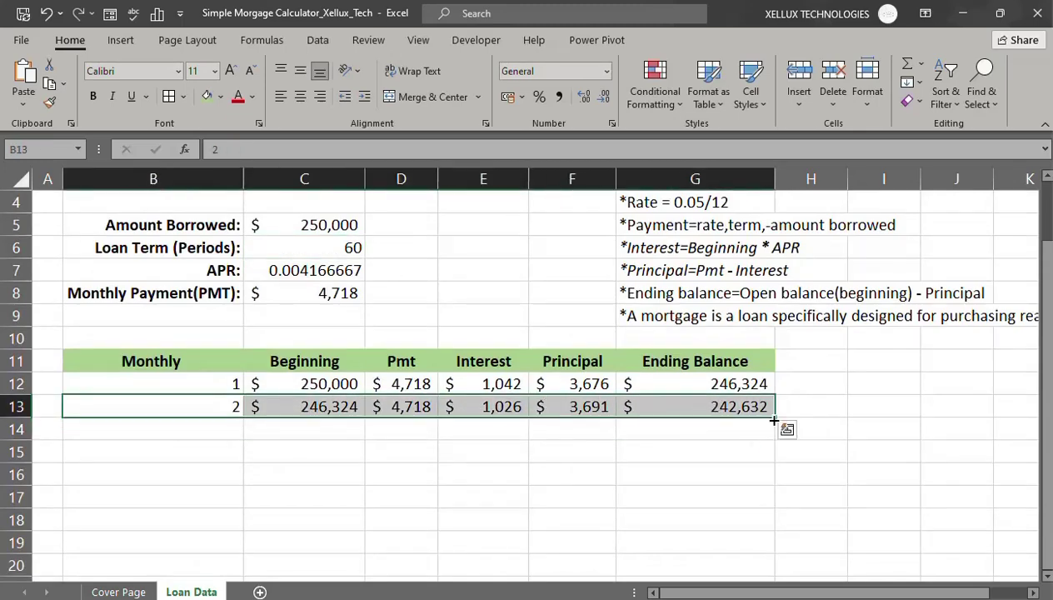
{"action": "left_click_drag", "start_coordinate": [774, 422], "coordinate": [638, 254]}
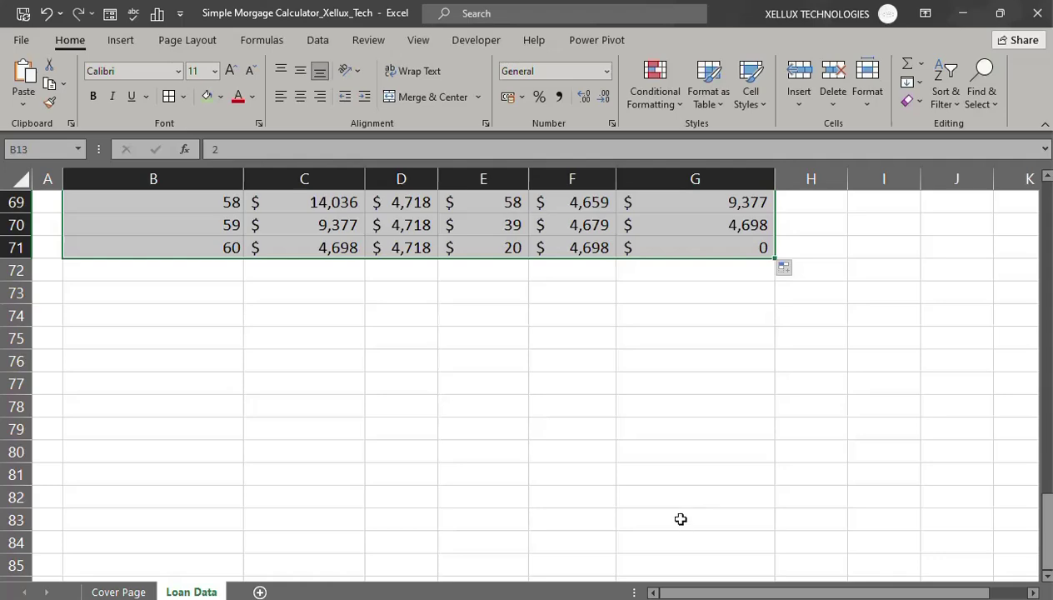
{"action": "scroll", "coordinate": [641, 533], "scroll_direction": "up", "scroll_amount": 2}
{"action": "left_click", "coordinate": [842, 405]}
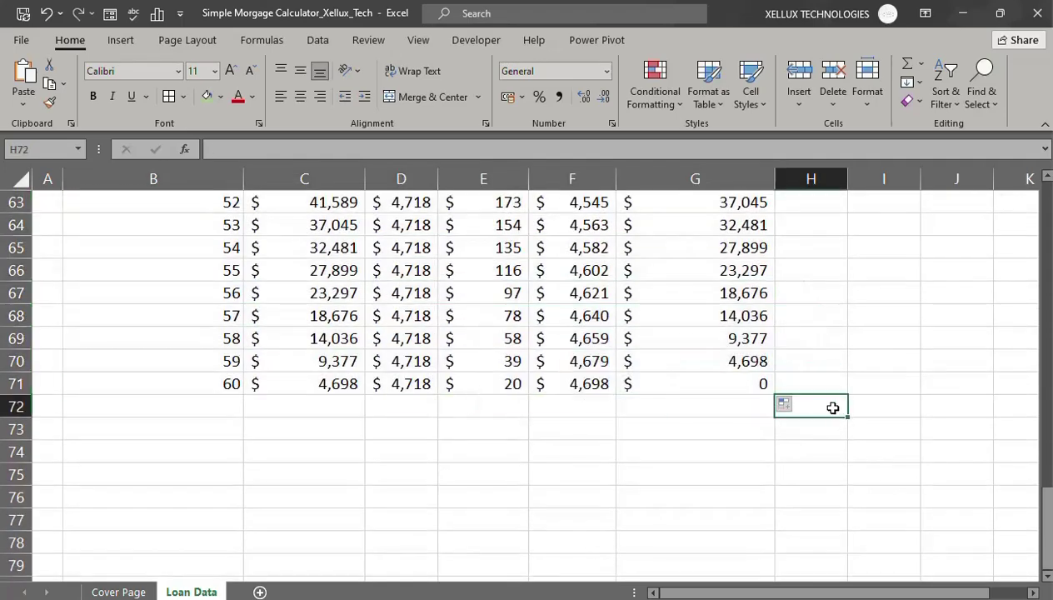
{"action": "scroll", "coordinate": [825, 433], "scroll_direction": "up", "scroll_amount": 2}
{"action": "left_click", "coordinate": [707, 520]}
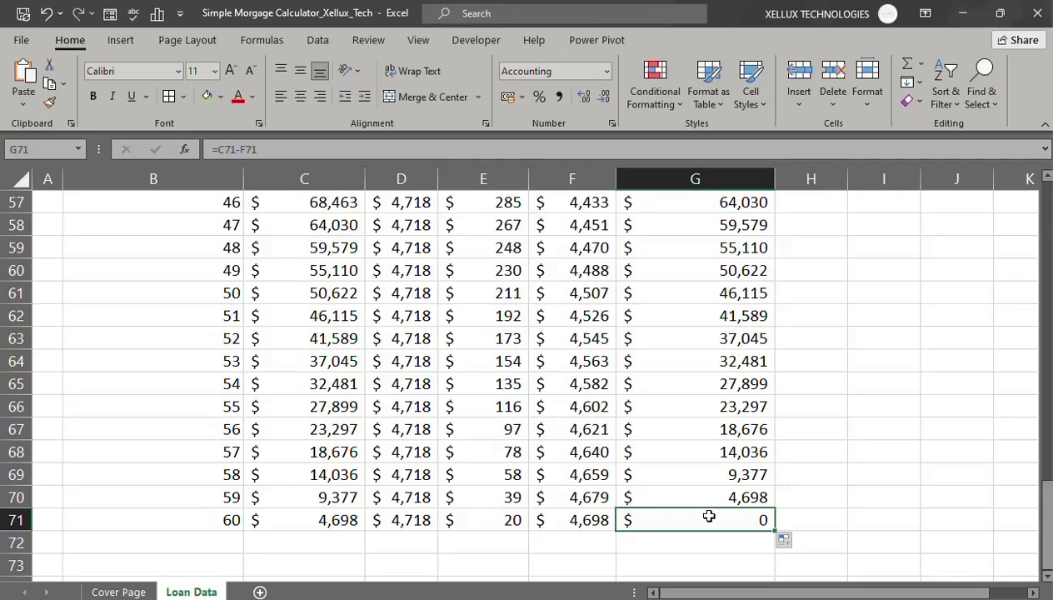
- Total the Principal column in F72, below the last month, with =SUM(F12:F71)
{"action": "scroll", "coordinate": [596, 417], "scroll_direction": "up", "scroll_amount": 3}
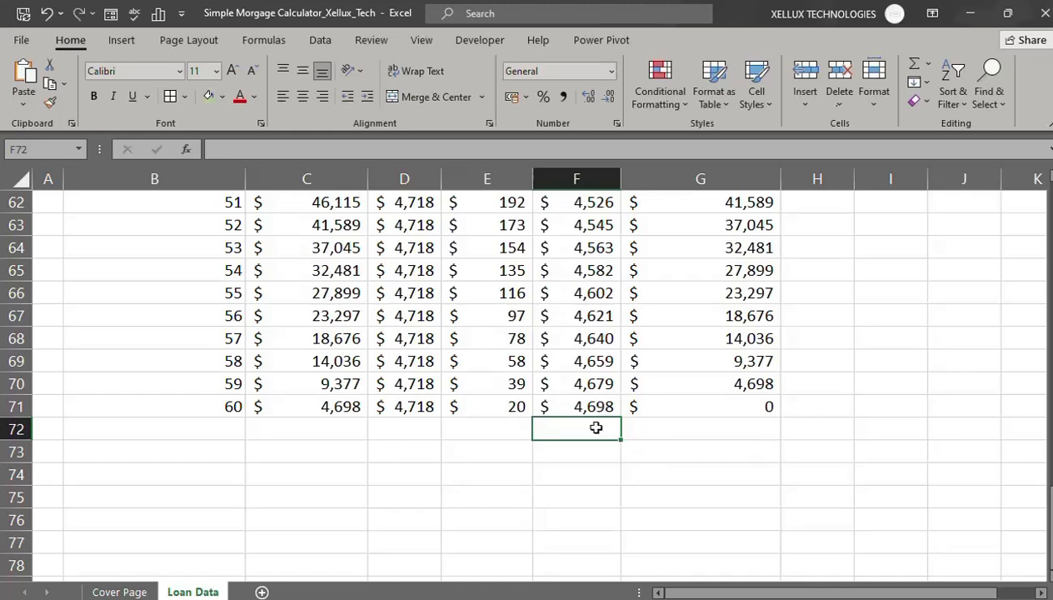
{"action": "key", "text": "alt+equal"}
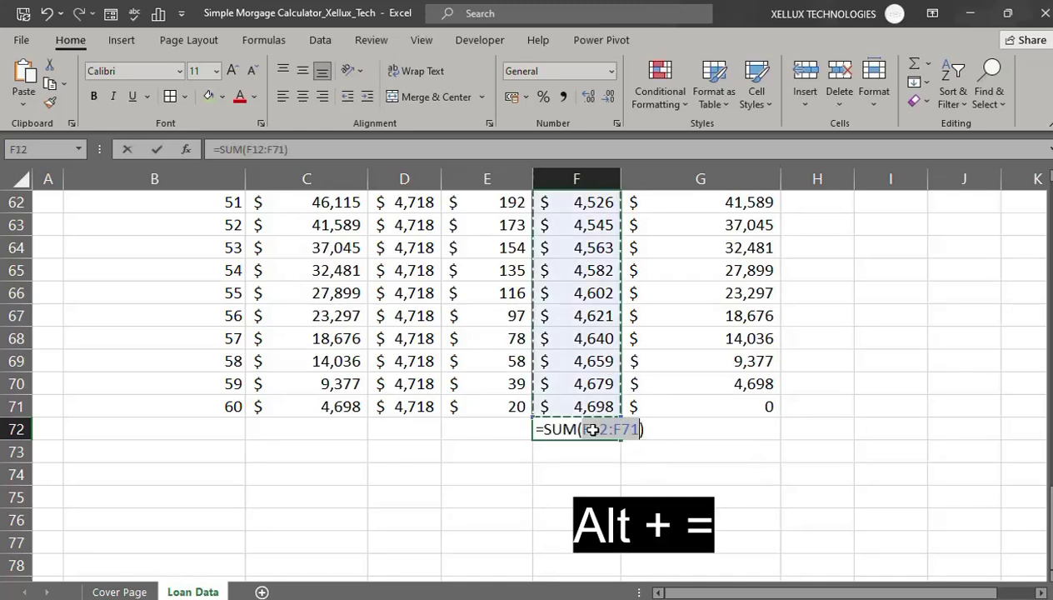
{"action": "key", "text": "Return"}
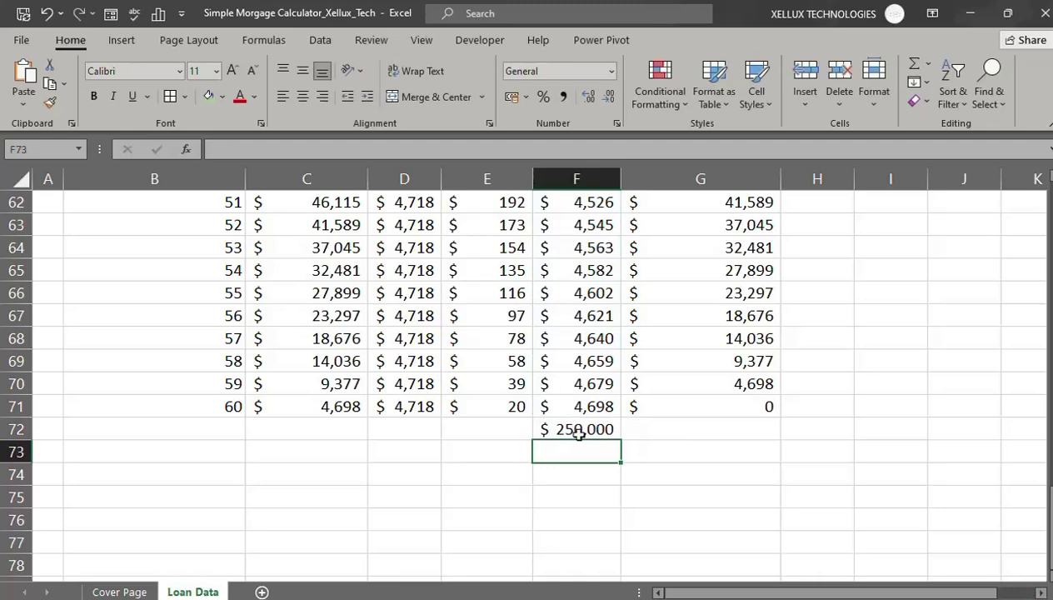
- Compare the Principal total in F72 with the Amount Borrowed in C5
{"action": "left_click", "coordinate": [573, 429]}
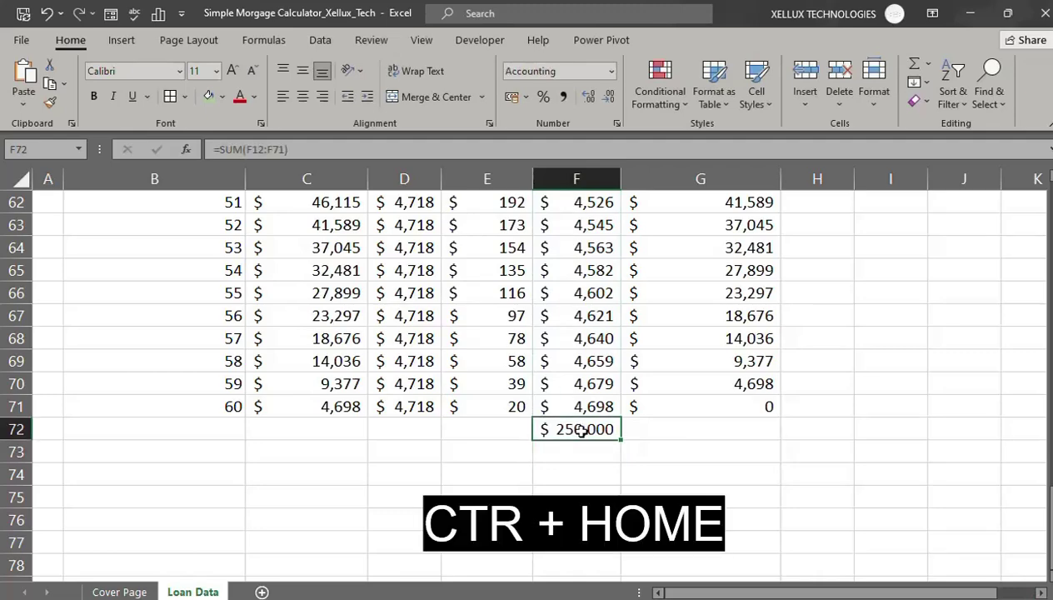
{"action": "key", "text": "ctrl+Home"}
{"action": "left_click", "coordinate": [331, 299]}
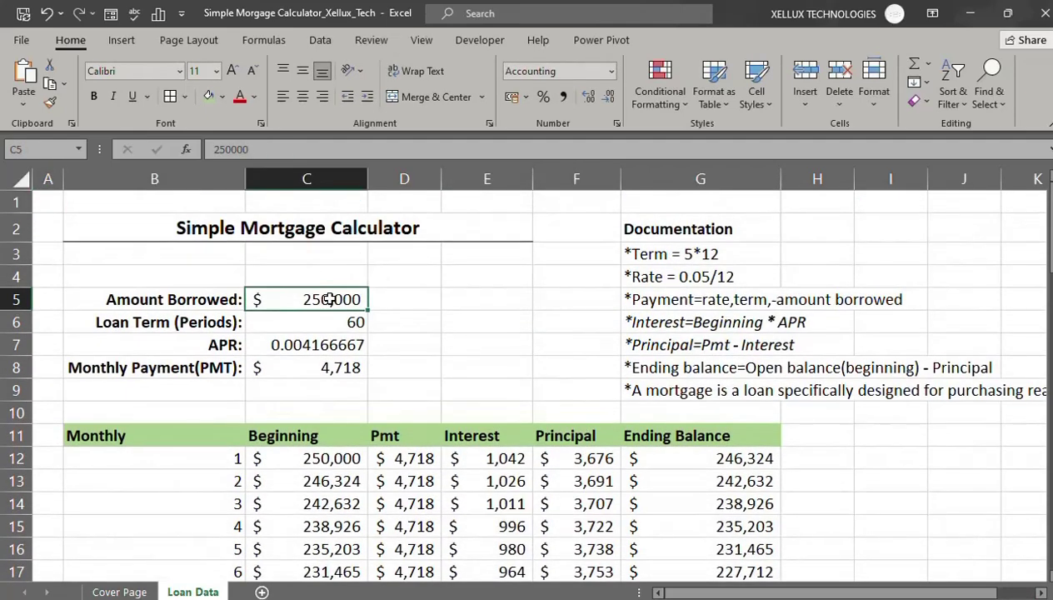
{"action": "scroll", "coordinate": [538, 482], "scroll_direction": "down", "scroll_amount": 17}
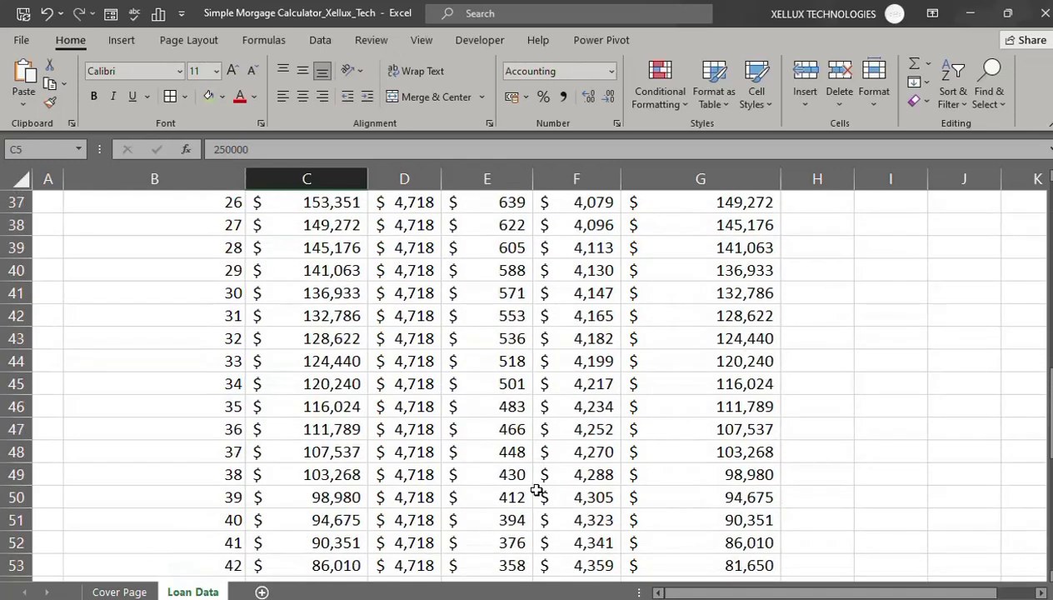
{"action": "scroll", "coordinate": [536, 490], "scroll_direction": "down", "scroll_amount": 3}
- Highlight the Principal total in F72 with the light green fill and bold text
{"action": "left_click", "coordinate": [556, 450]}
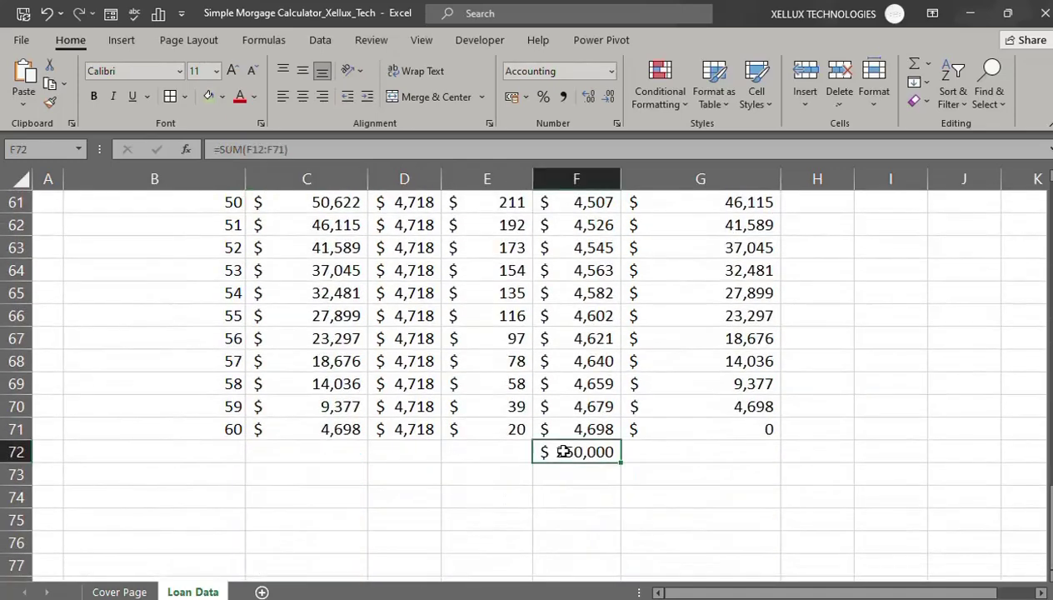
{"action": "left_click", "coordinate": [215, 98]}
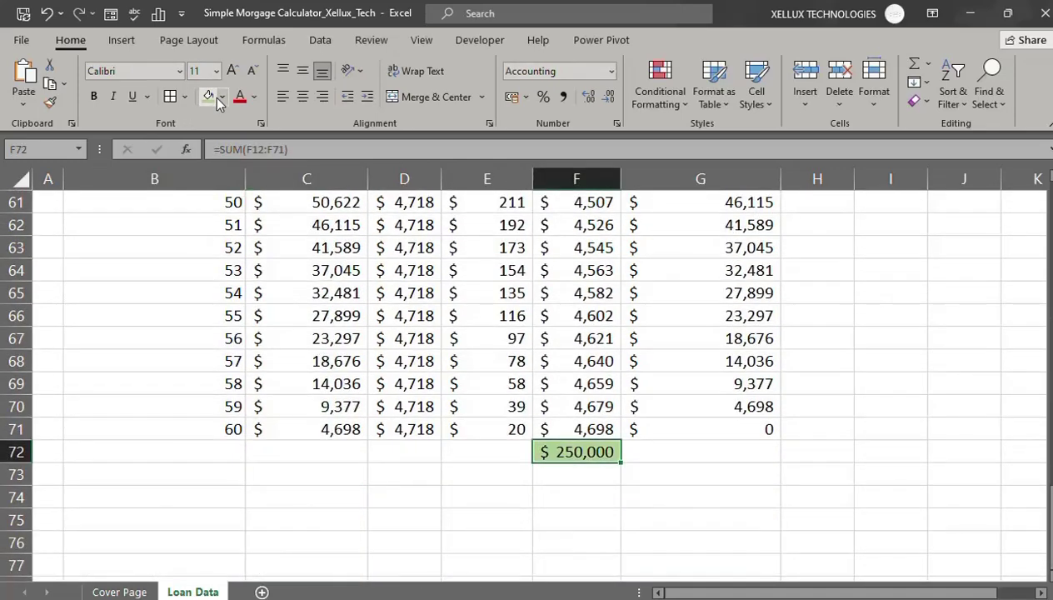
{"action": "left_click", "coordinate": [93, 98]}
- Total the Interest column in E72 with =SUM(E12:E71) and format the total in bold dark red
{"action": "left_click", "coordinate": [482, 459]}
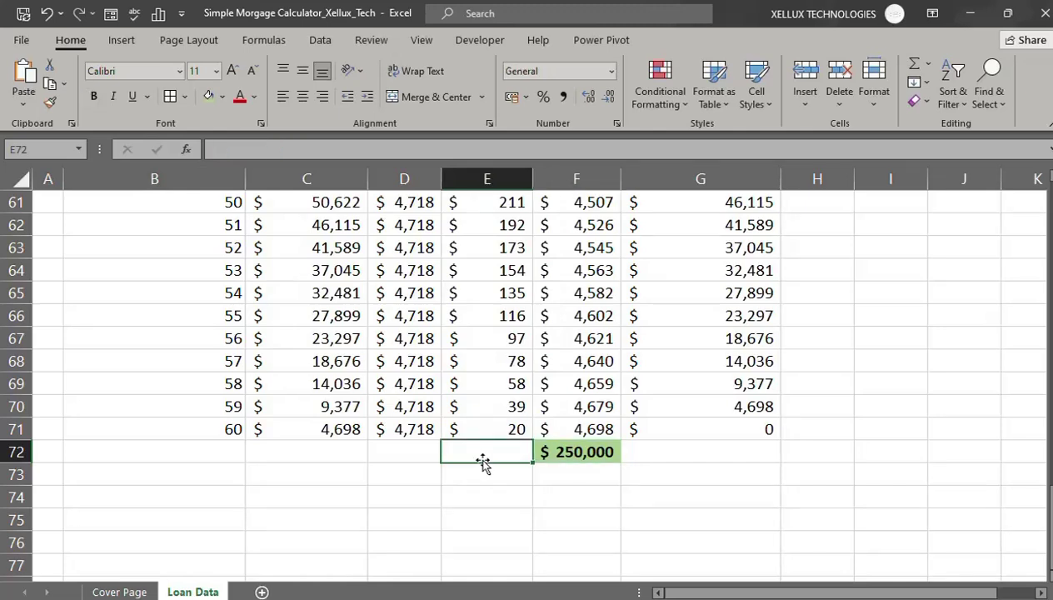
{"action": "key", "text": "alt+equal"}
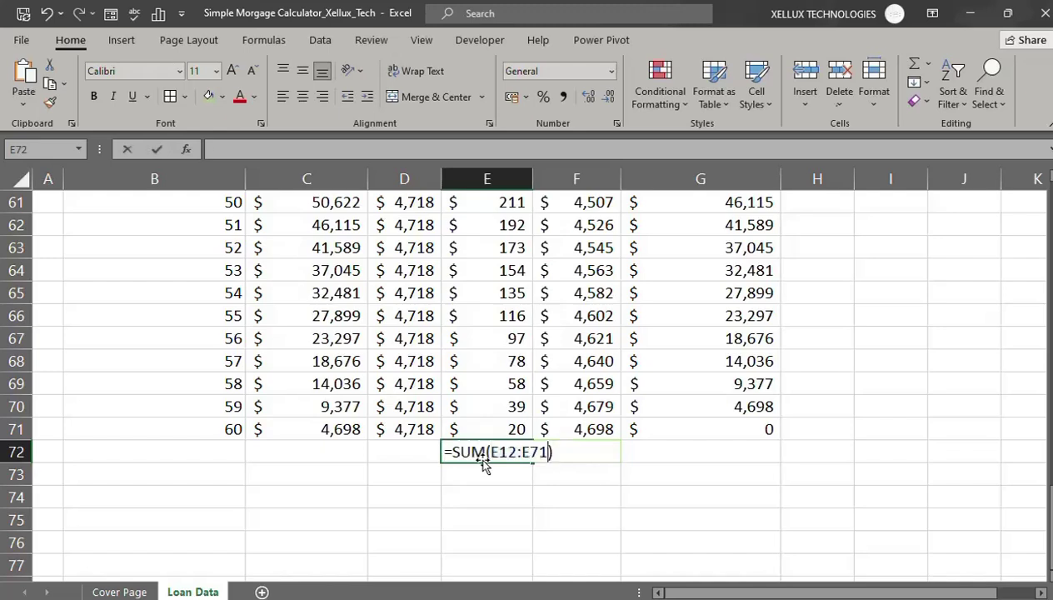
{"action": "key", "text": "Return"}
{"action": "left_click", "coordinate": [490, 452]}
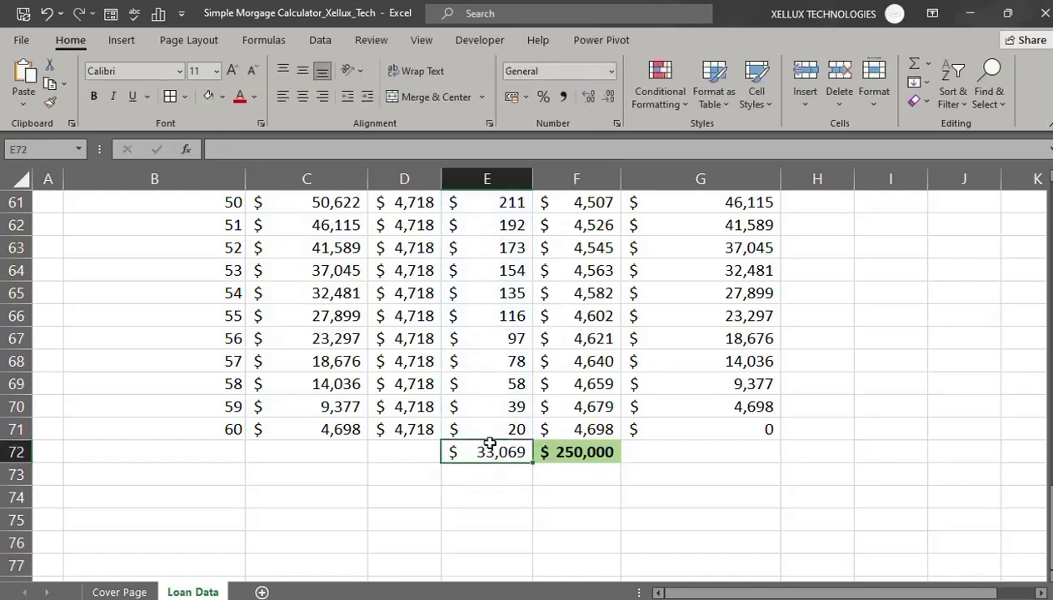
{"action": "left_click", "coordinate": [239, 98]}
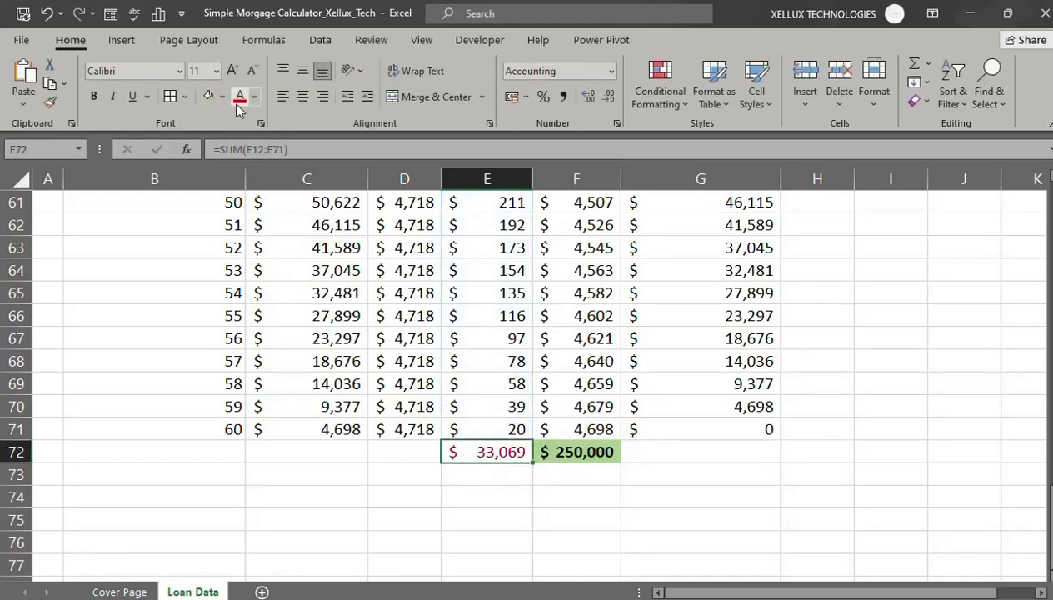
{"action": "left_click", "coordinate": [94, 97]}
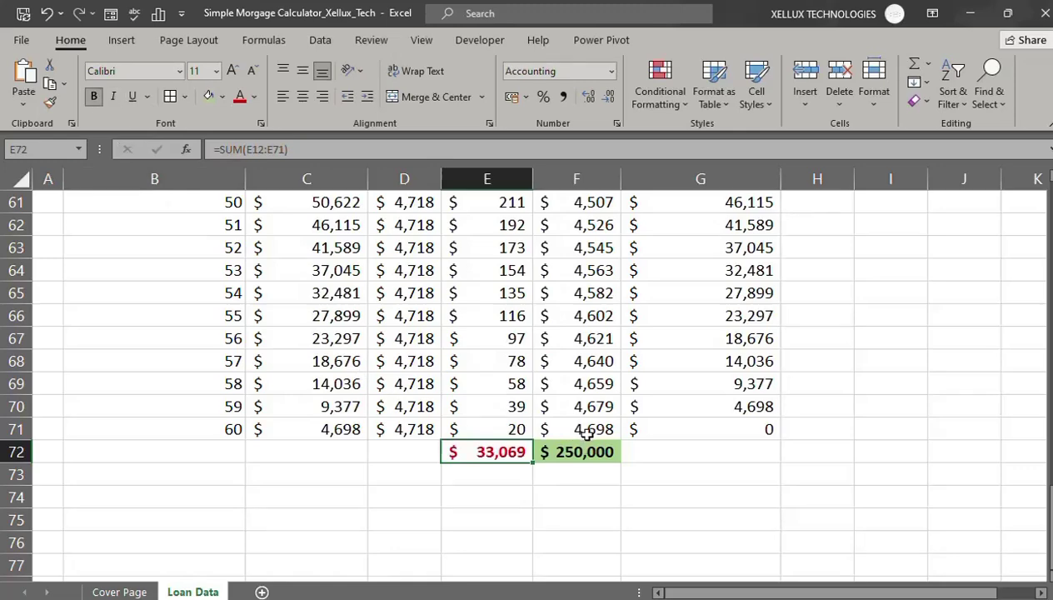
- Review the monthly interest and principal amounts across the amortization schedule down to the totals in row 72
{"action": "scroll", "coordinate": [572, 433], "scroll_direction": "up", "scroll_amount": 5}
{"action": "scroll", "coordinate": [572, 433], "scroll_direction": "up", "scroll_amount": 10}
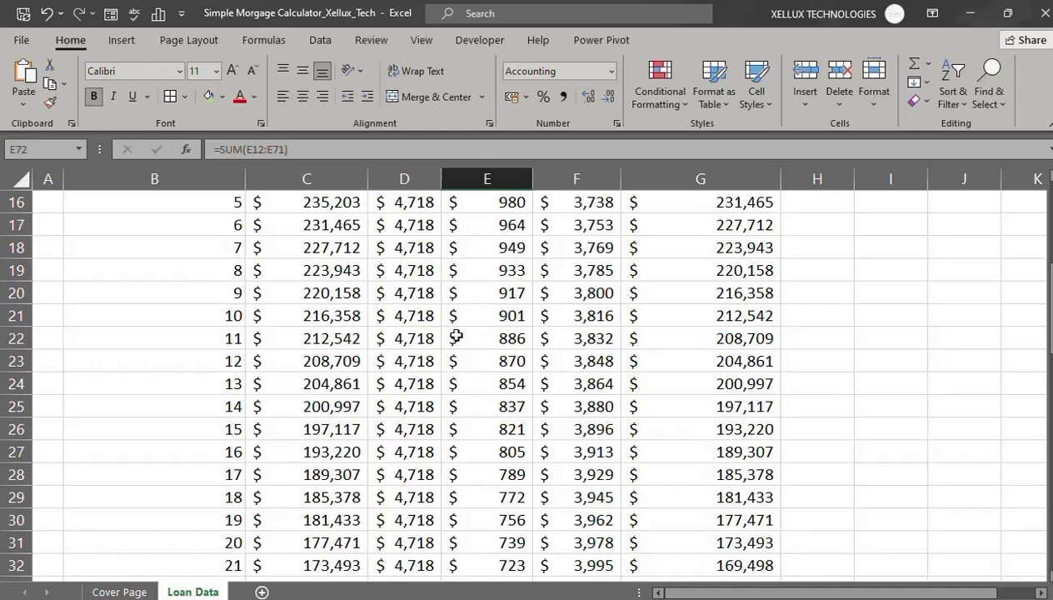
{"action": "scroll", "coordinate": [453, 358], "scroll_direction": "down", "scroll_amount": 9}
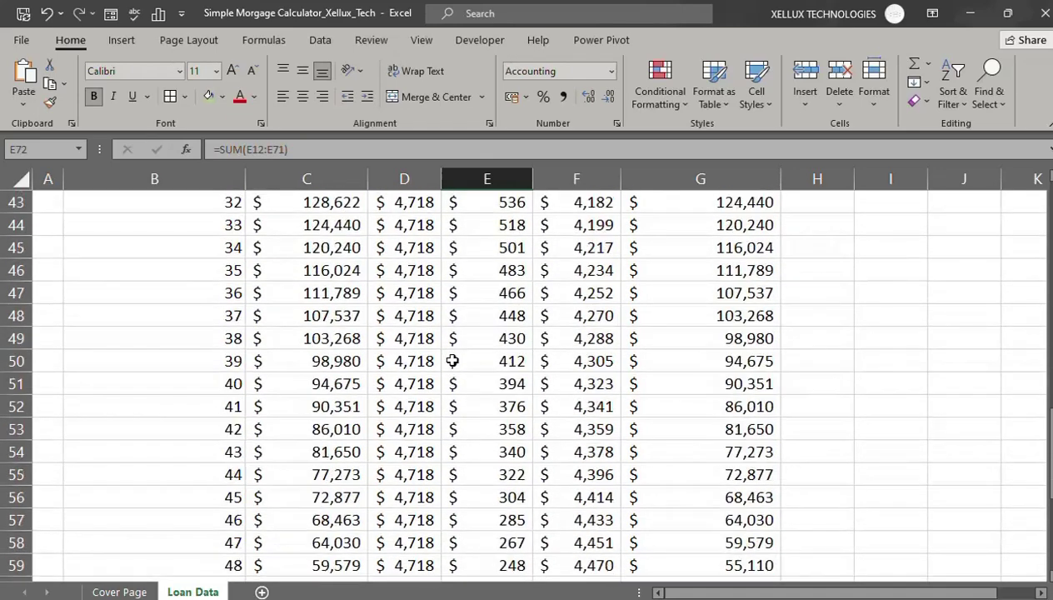
{"action": "scroll", "coordinate": [453, 360], "scroll_direction": "down", "scroll_amount": 6}
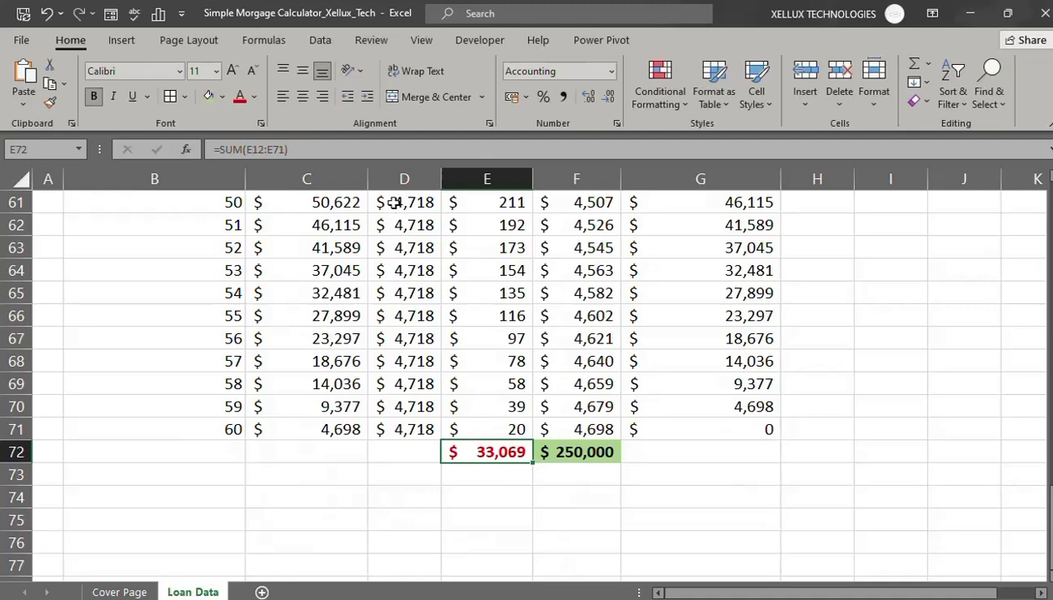
{"action": "scroll", "coordinate": [574, 360], "scroll_direction": "up", "scroll_amount": 3}
{"action": "scroll", "coordinate": [573, 360], "scroll_direction": "down", "scroll_amount": 2}
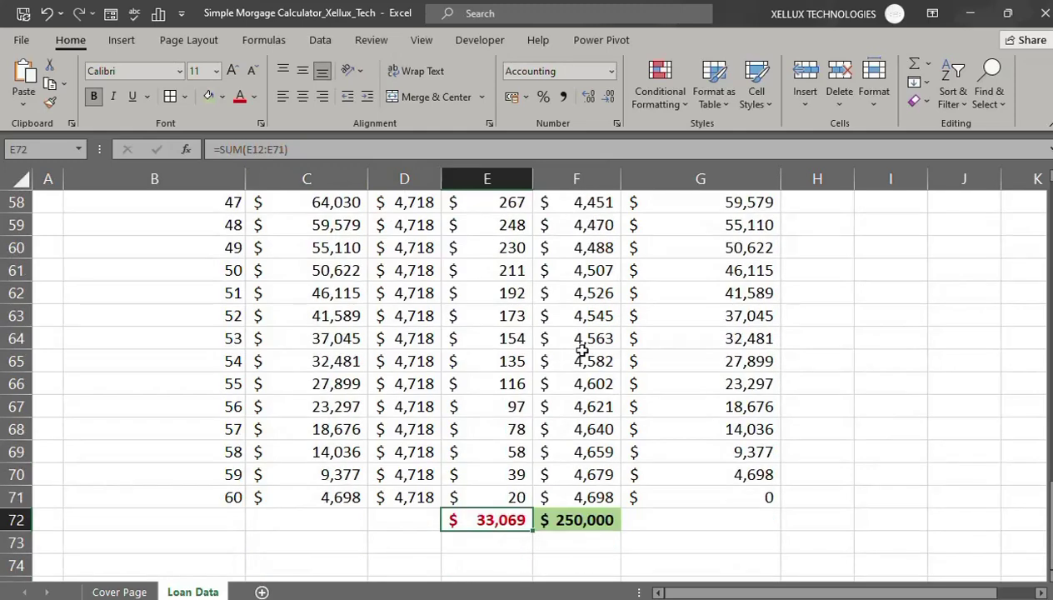
- Check the ending balance in G71 against the final month number in B71, and review the declining balances above
{"action": "left_click", "coordinate": [721, 493]}
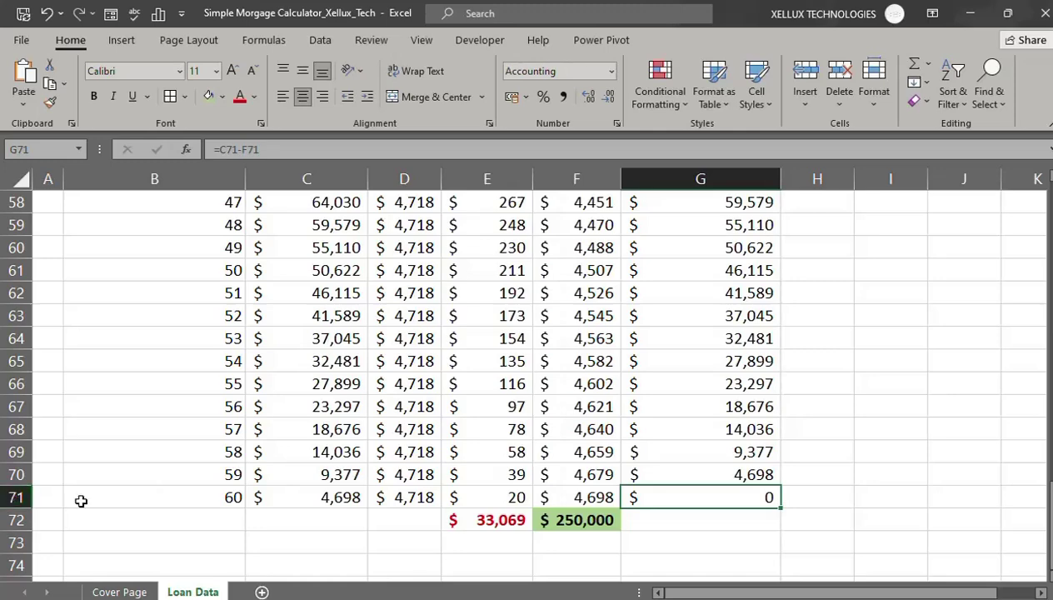
{"action": "left_click", "coordinate": [228, 497]}
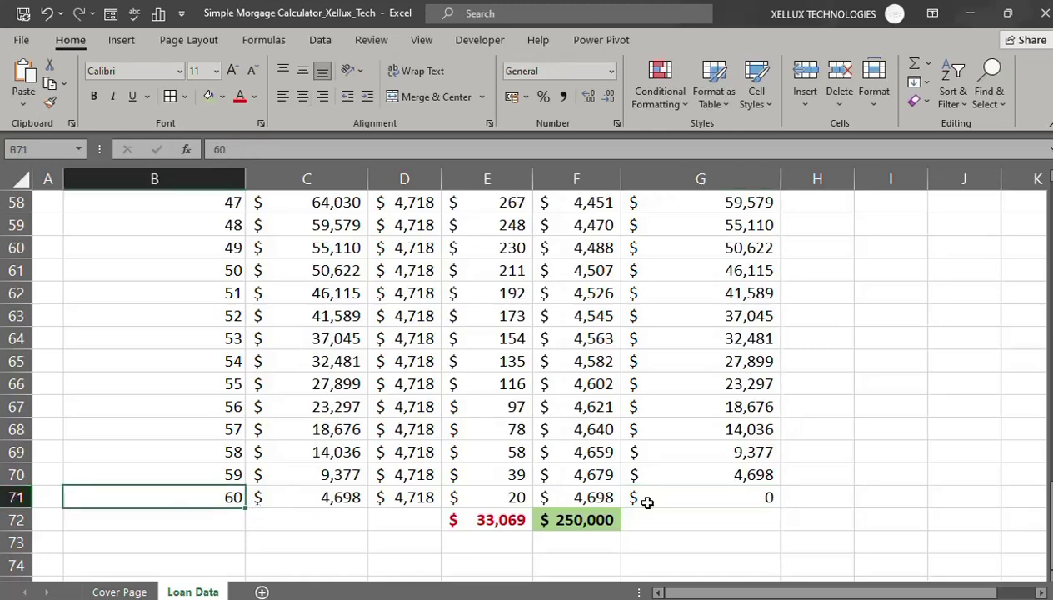
{"action": "scroll", "coordinate": [643, 466], "scroll_direction": "up", "scroll_amount": 2}
{"action": "scroll", "coordinate": [662, 416], "scroll_direction": "up", "scroll_amount": 3}
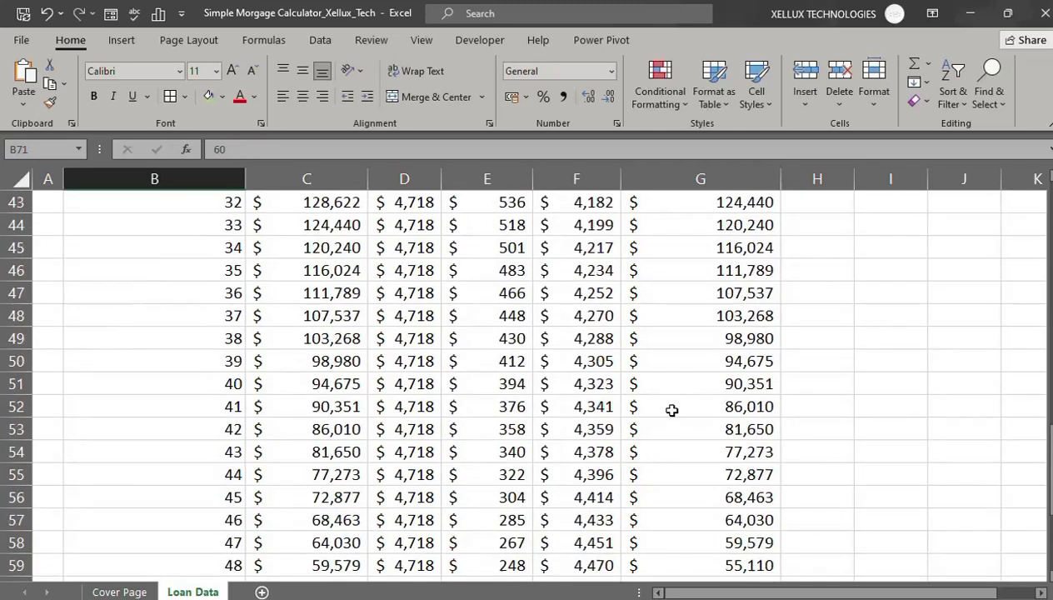
{"action": "scroll", "coordinate": [671, 410], "scroll_direction": "up", "scroll_amount": 3}
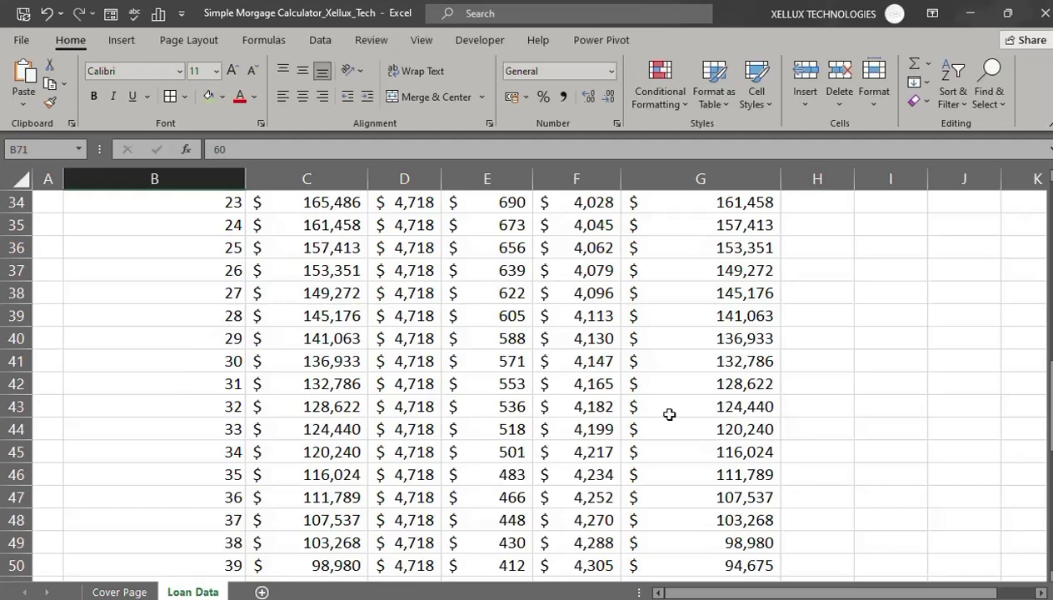
{"action": "scroll", "coordinate": [650, 349], "scroll_direction": "down", "scroll_amount": 10}
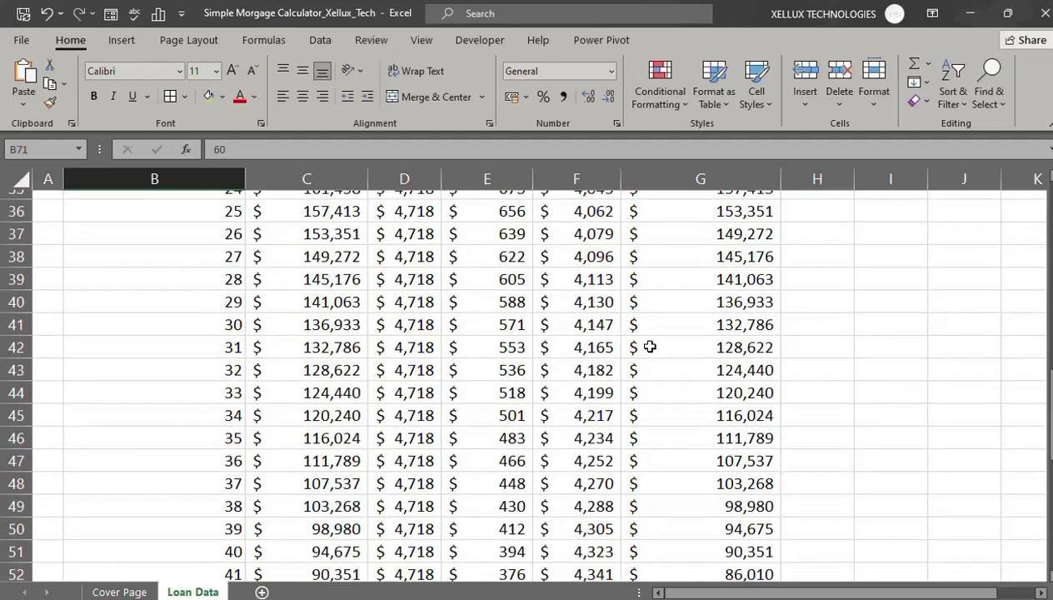